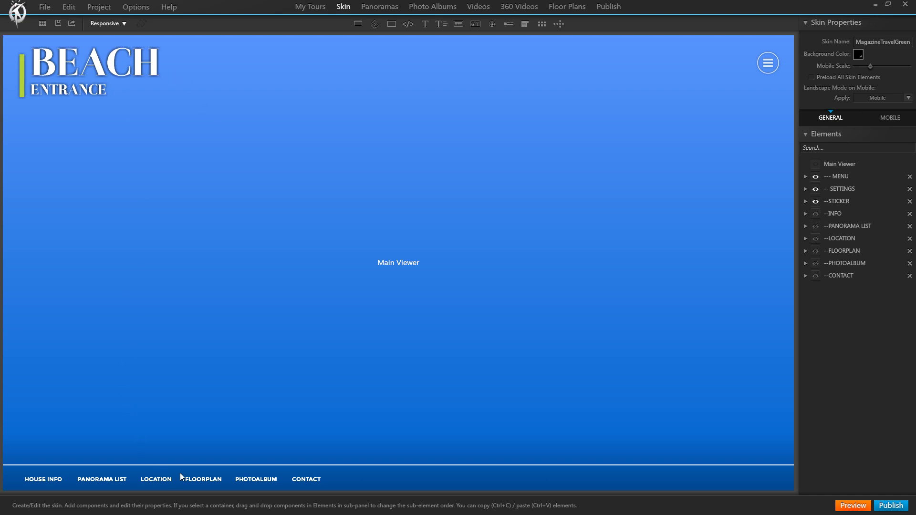
- Show and re-hide the --INFO House Info panel, then go to the Publish playlist
click(820, 214)
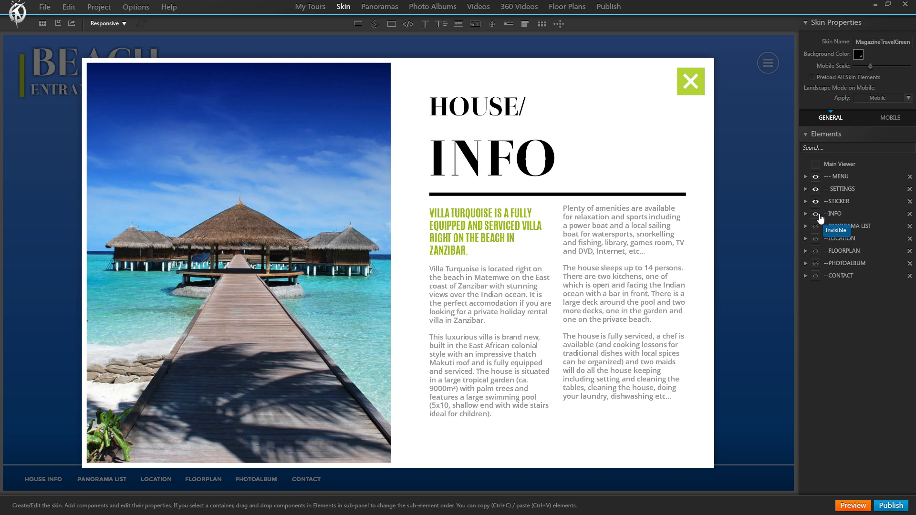
click(819, 216)
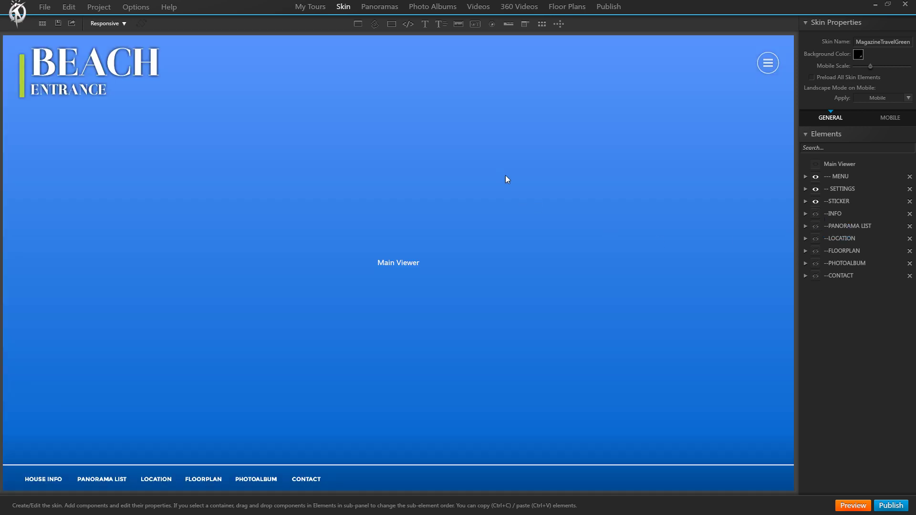
click(613, 7)
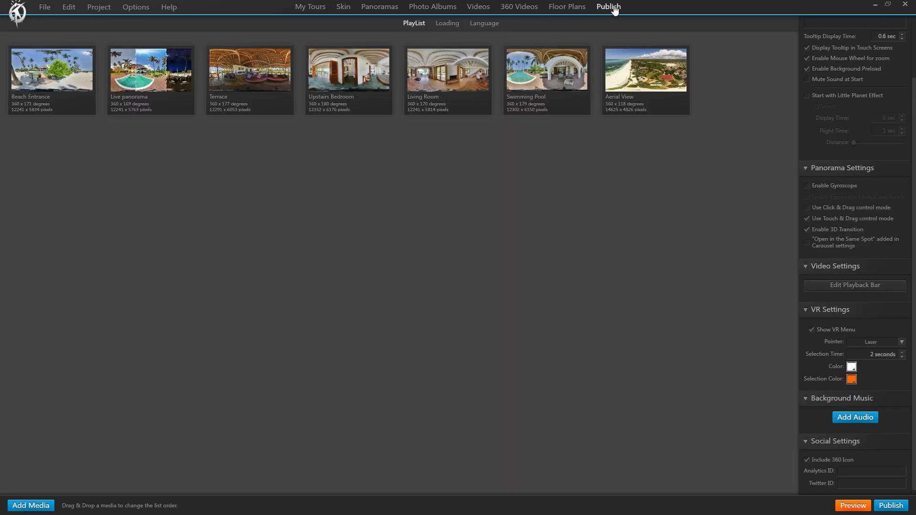
- Open the Language sub-tab to list the tour's English text categories
click(490, 29)
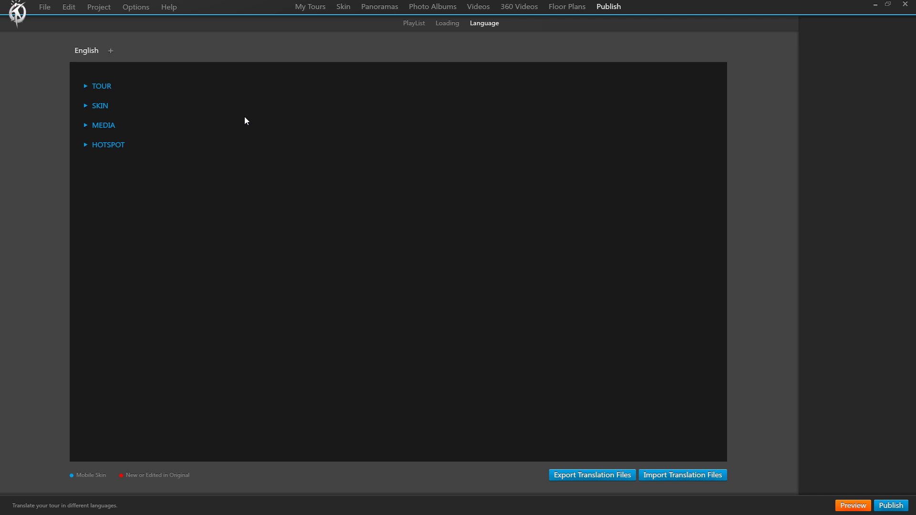
click(88, 53)
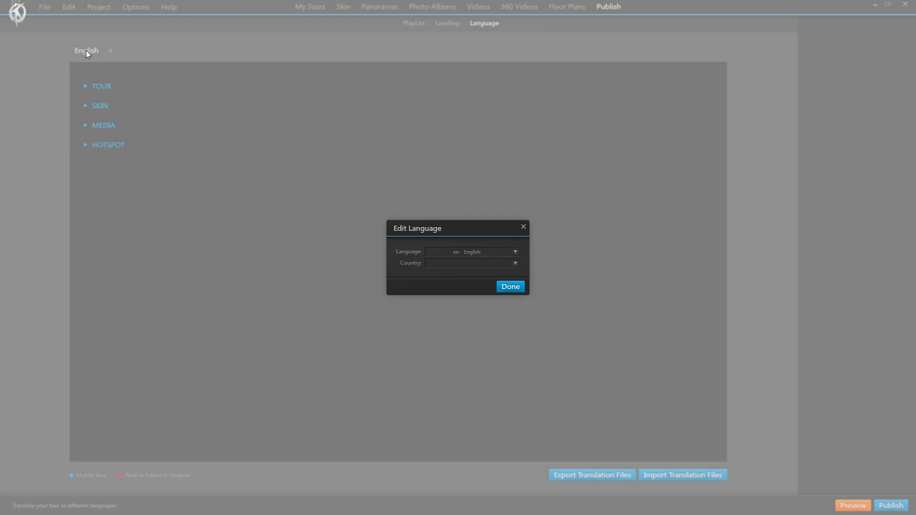
click(517, 254)
scroll(517, 270, down, 9)
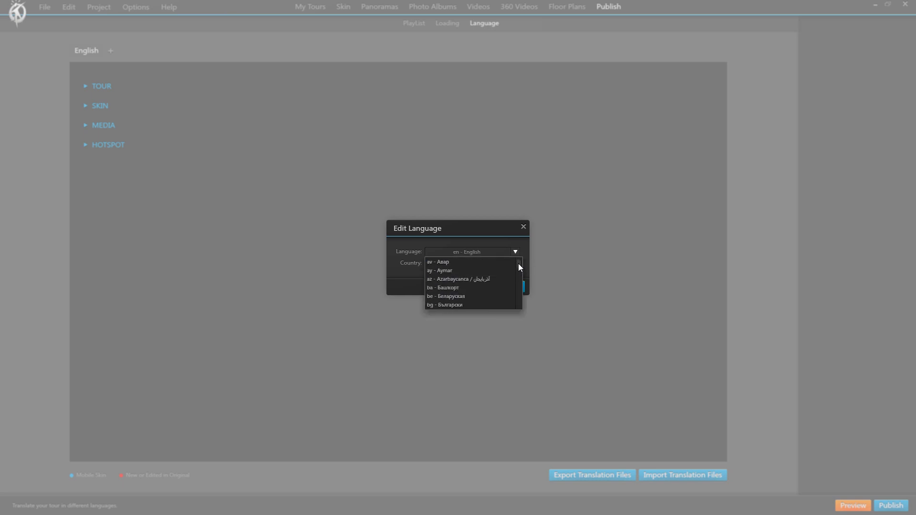
drag(519, 277, 521, 292)
click(518, 266)
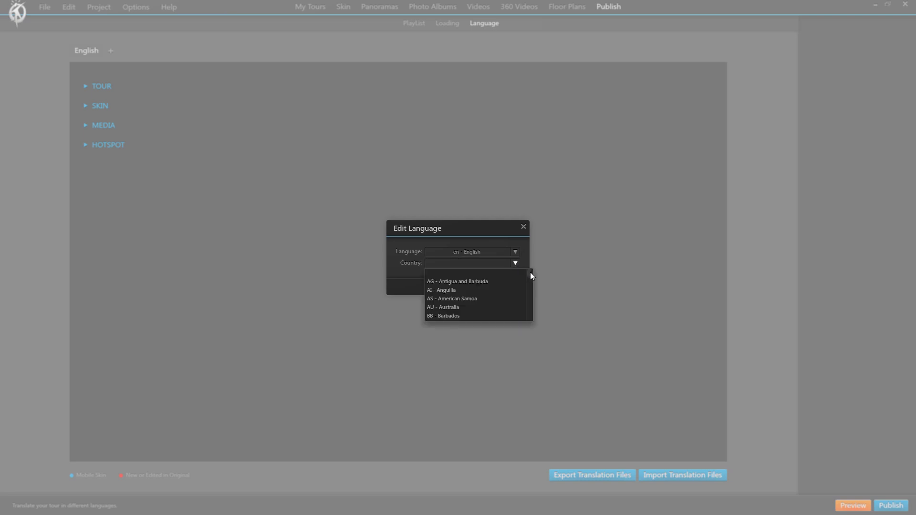
scroll(530, 273, down, 2)
scroll(530, 272, up, 3)
click(522, 232)
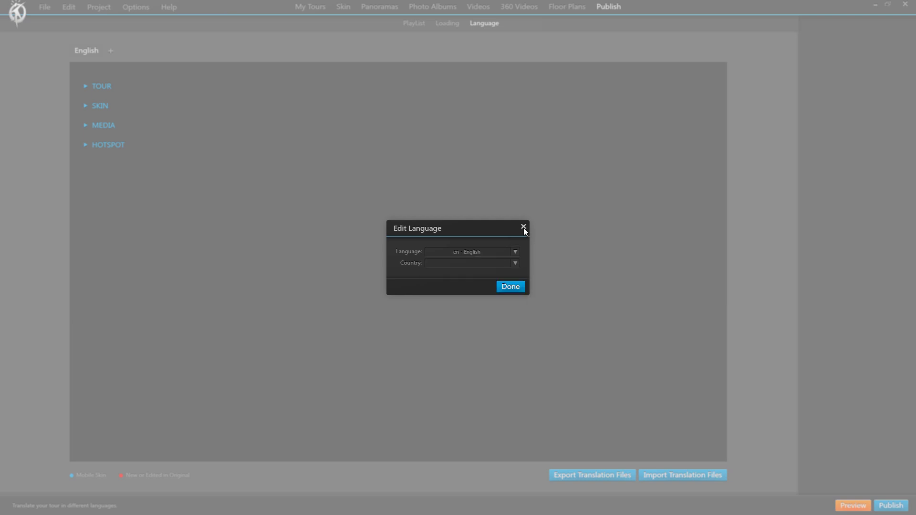
click(523, 227)
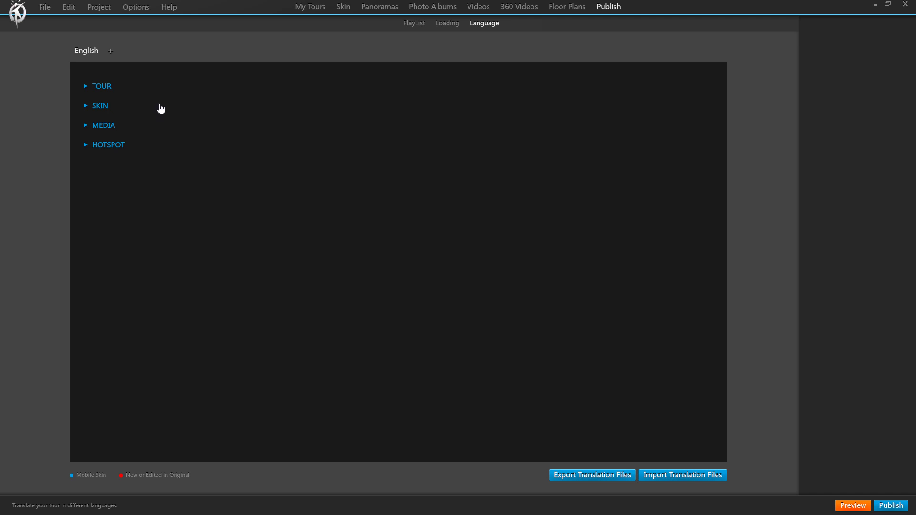
- Expand TOUR, SKIN and MULTILINE TEXT to show the Multilanguage Tutorial title and House Info texts
click(89, 88)
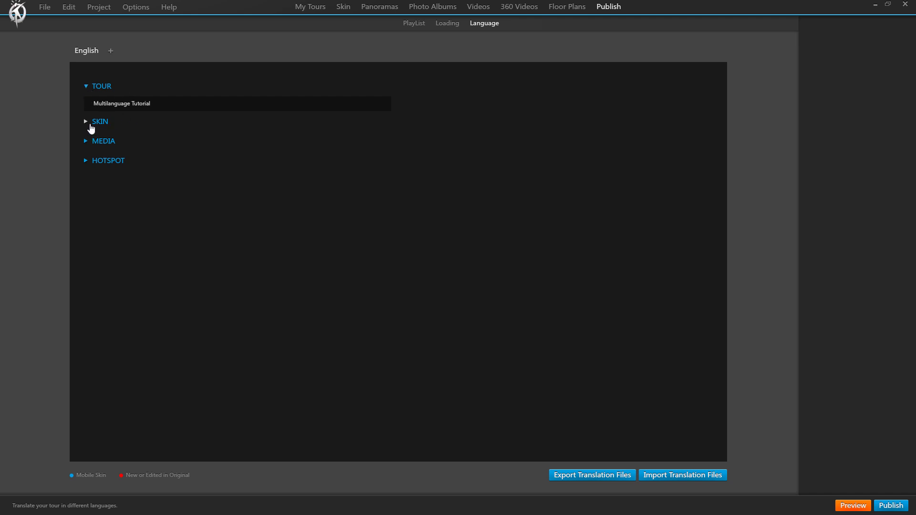
click(91, 125)
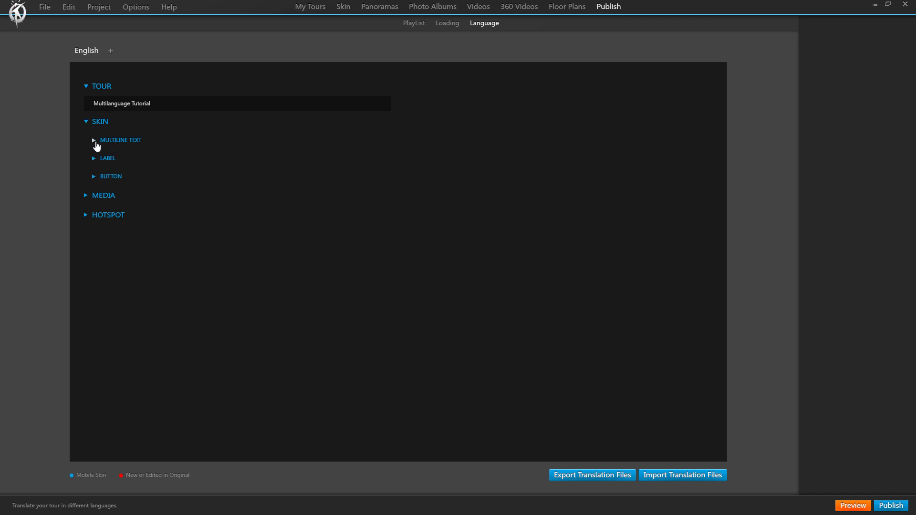
click(97, 142)
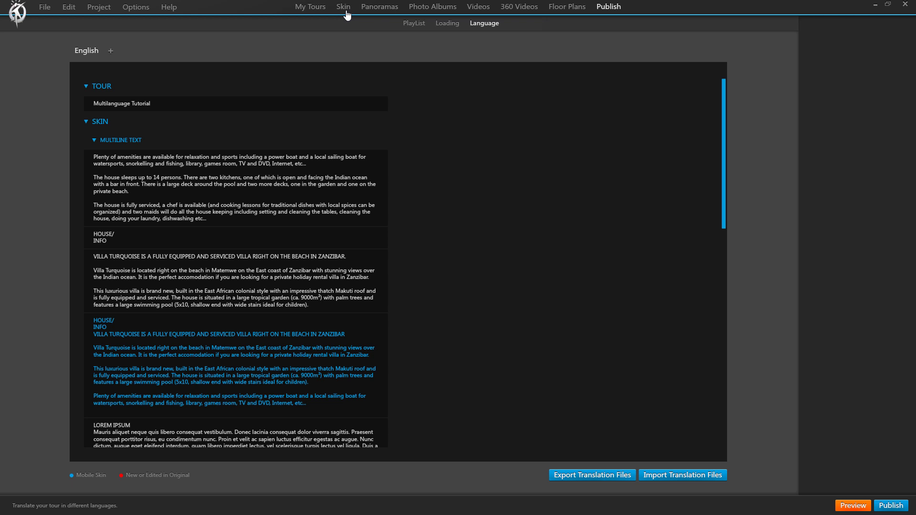
- Compare the skin's MOBILE menu labels with the GENERAL layout, then return to Publish
click(349, 8)
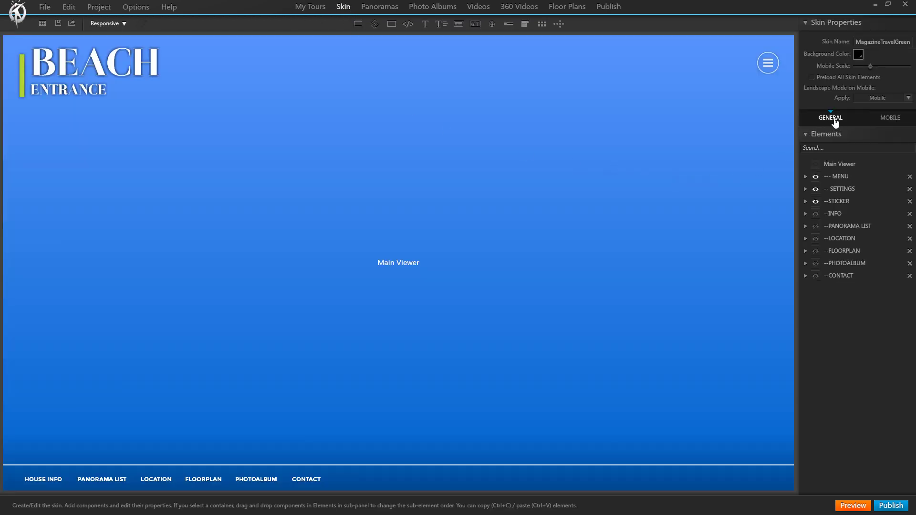
click(889, 123)
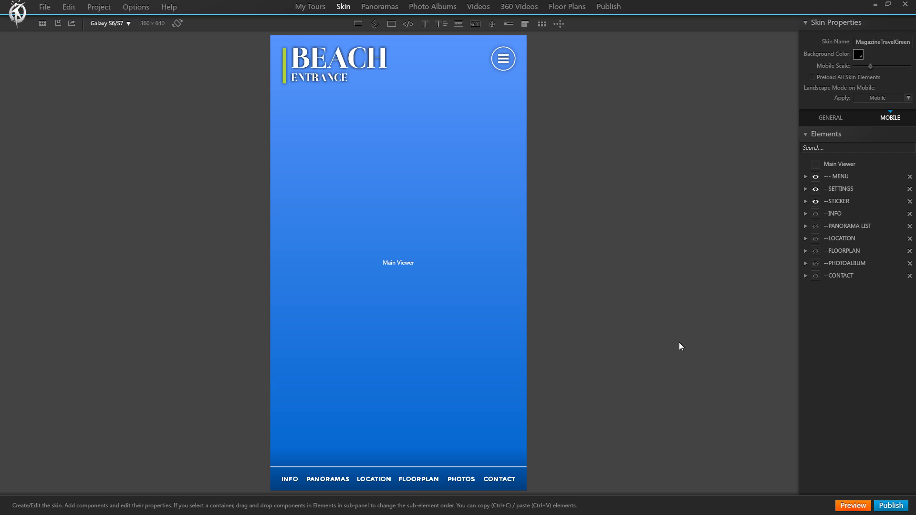
click(833, 120)
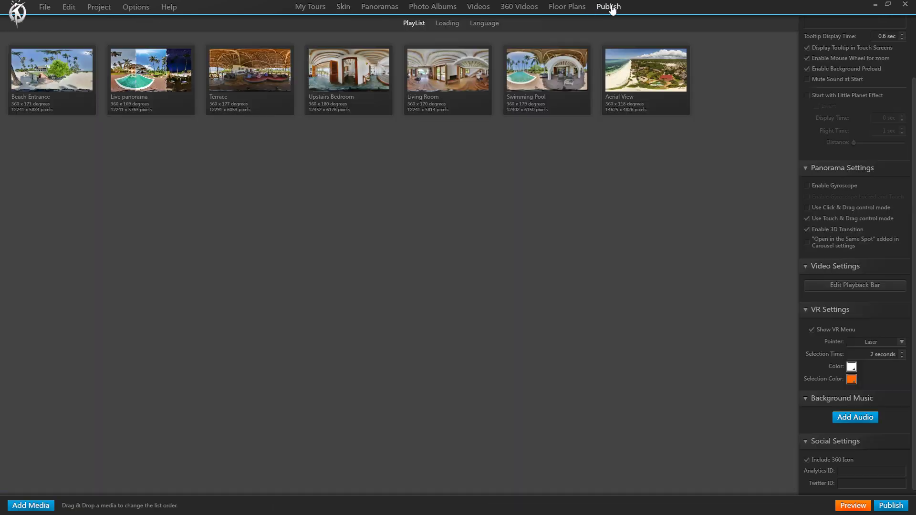
click(610, 7)
- On the Language page, review the SKIN > BUTTON labels awaiting translation
click(487, 24)
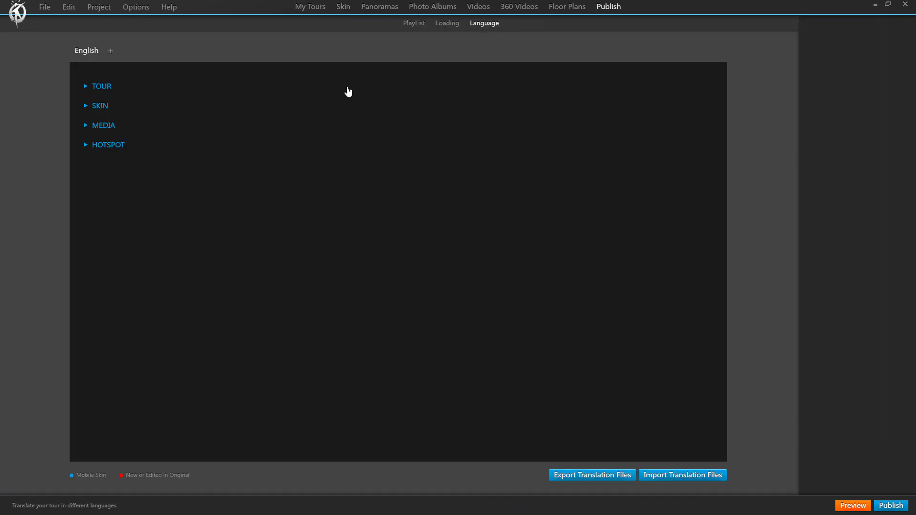
click(87, 107)
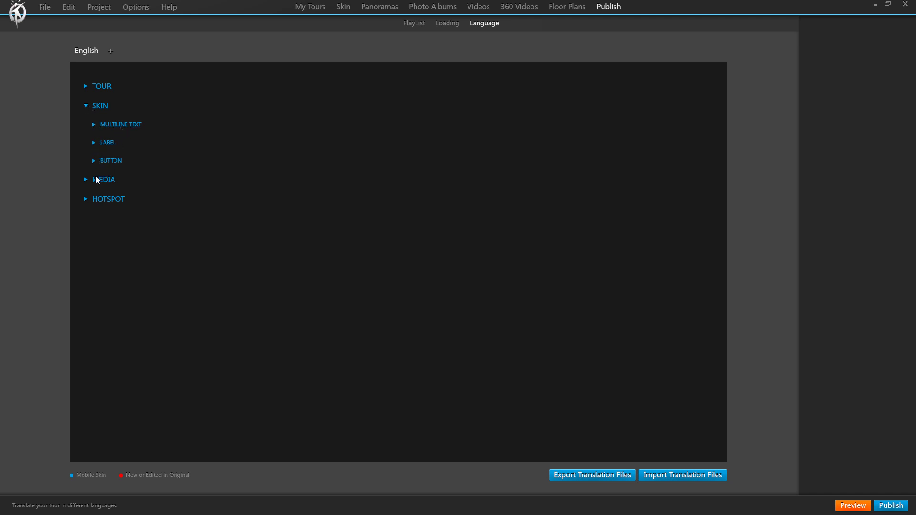
click(95, 162)
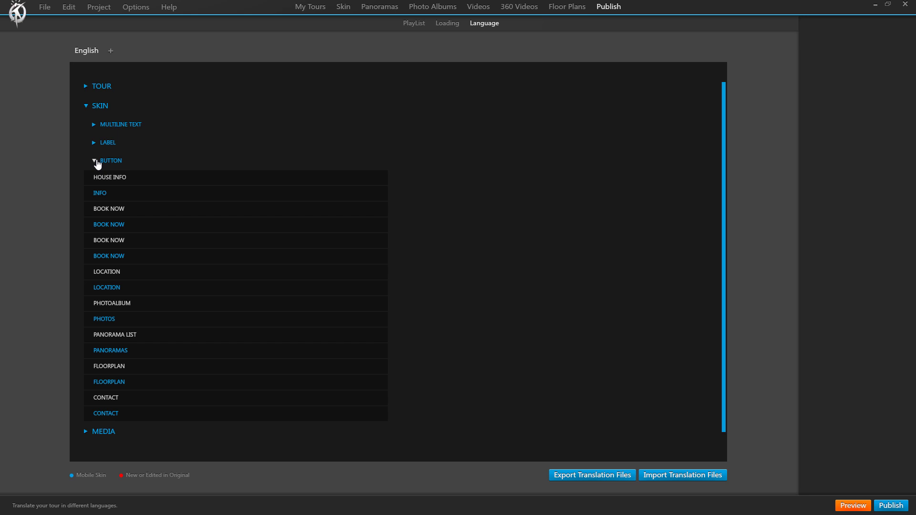
click(97, 163)
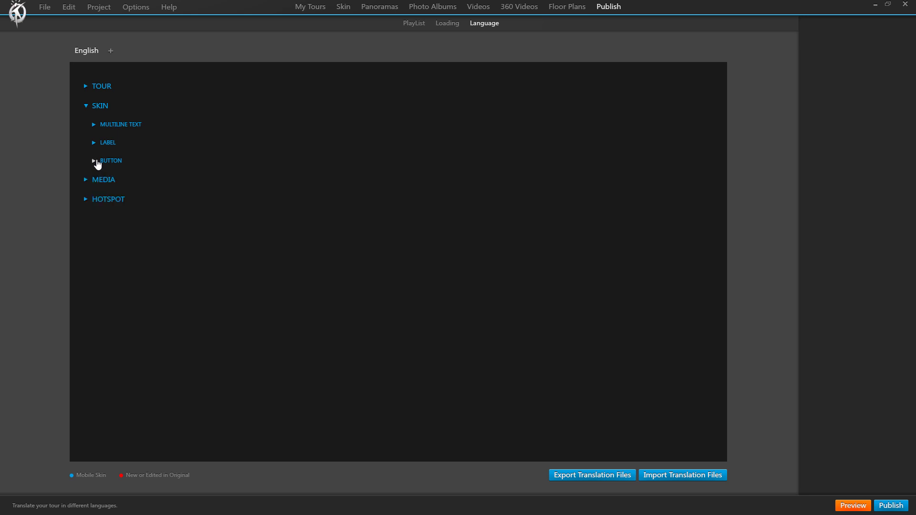
- Review the MEDIA > TITLE and HOTSPOT > TOOLTIP texts, then collapse all categories
click(88, 180)
click(102, 199)
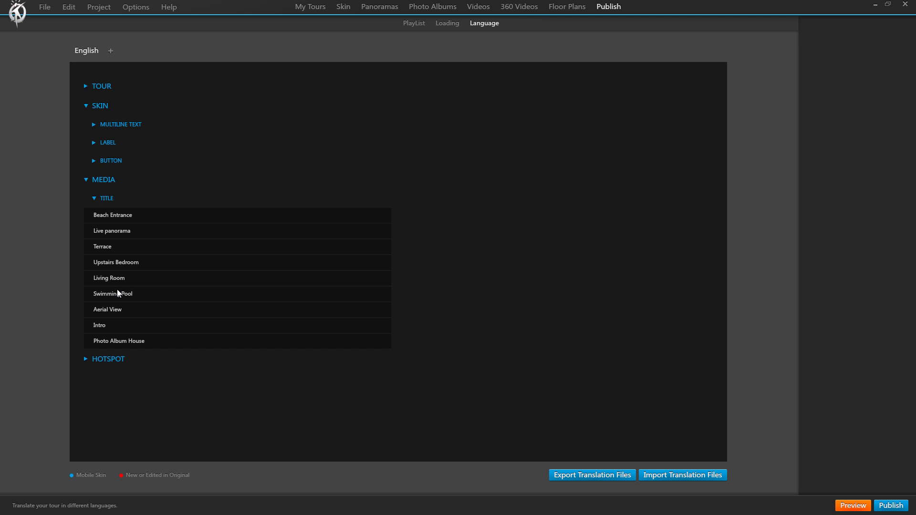
click(86, 361)
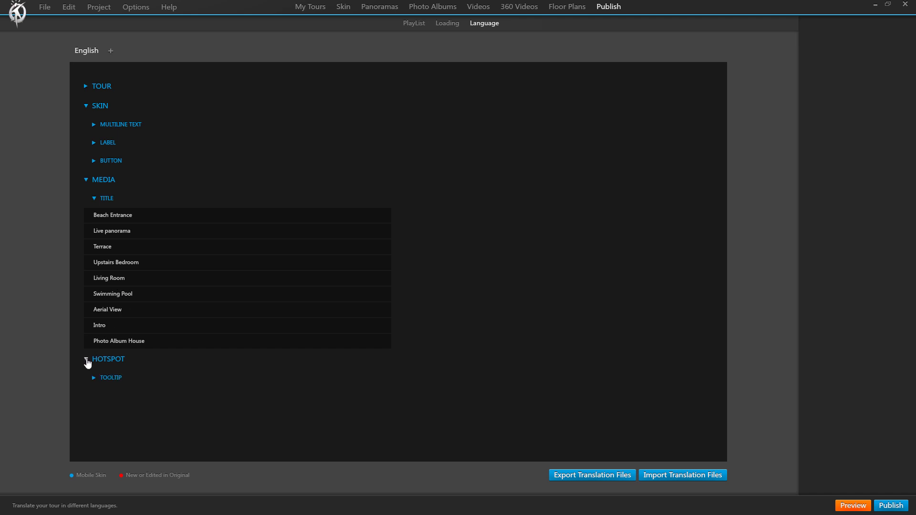
click(99, 382)
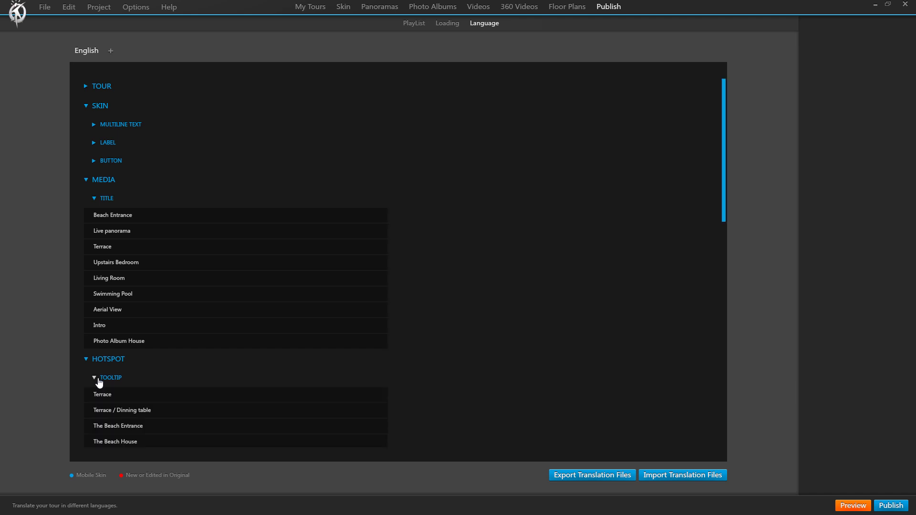
click(98, 379)
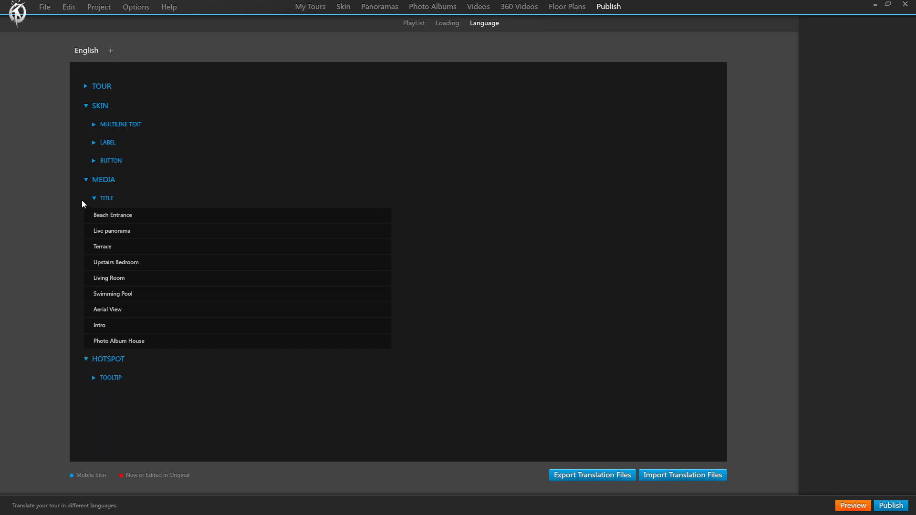
click(87, 181)
click(90, 110)
click(87, 146)
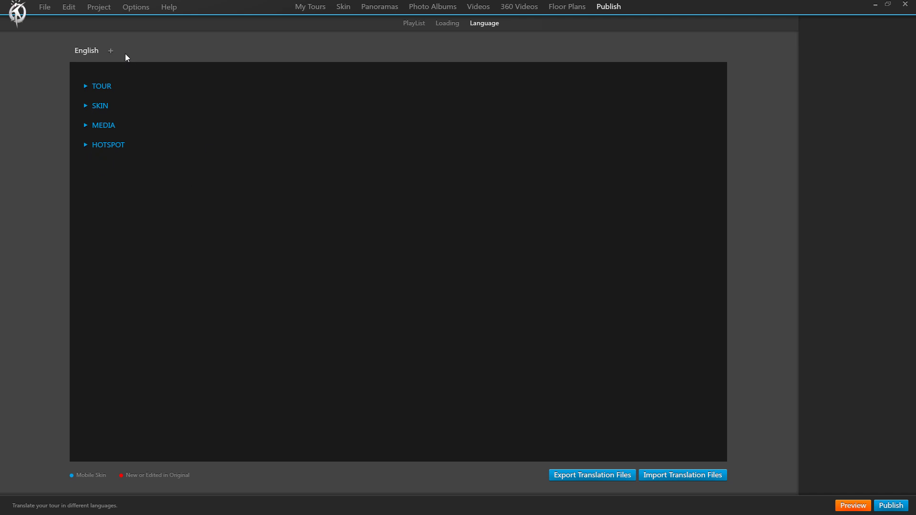
- Add es - Español as a second tour language with no country set
click(110, 52)
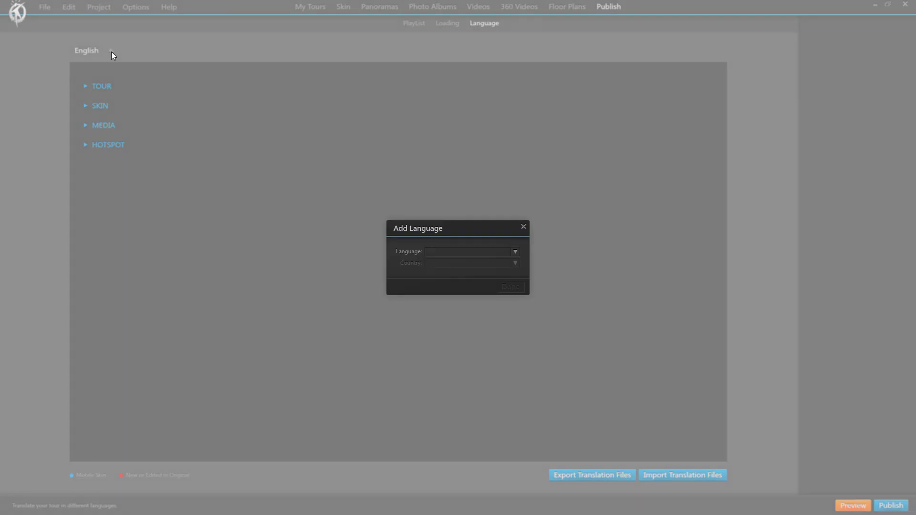
click(515, 253)
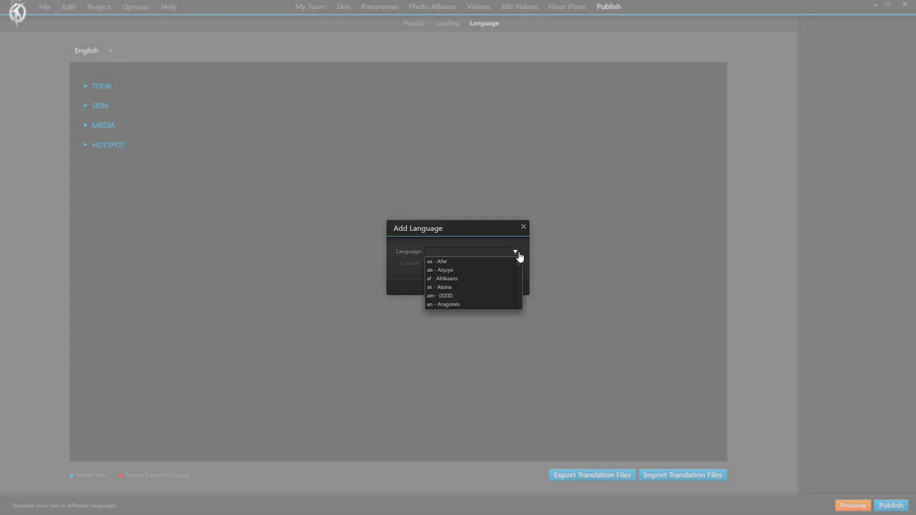
key(e)
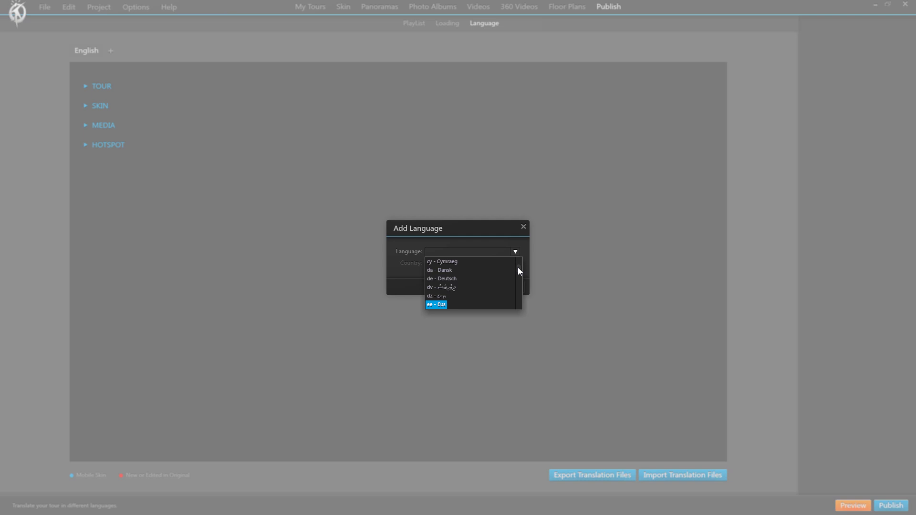
scroll(519, 272, down, 2)
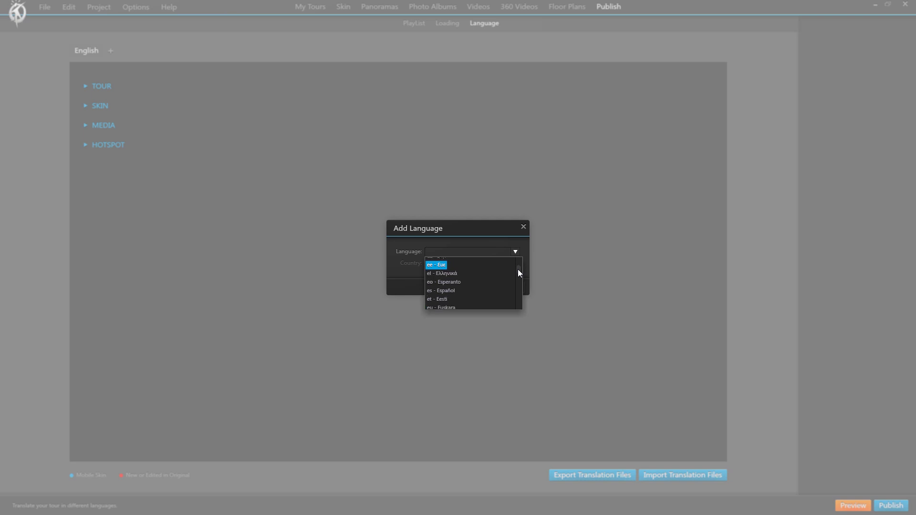
click(450, 291)
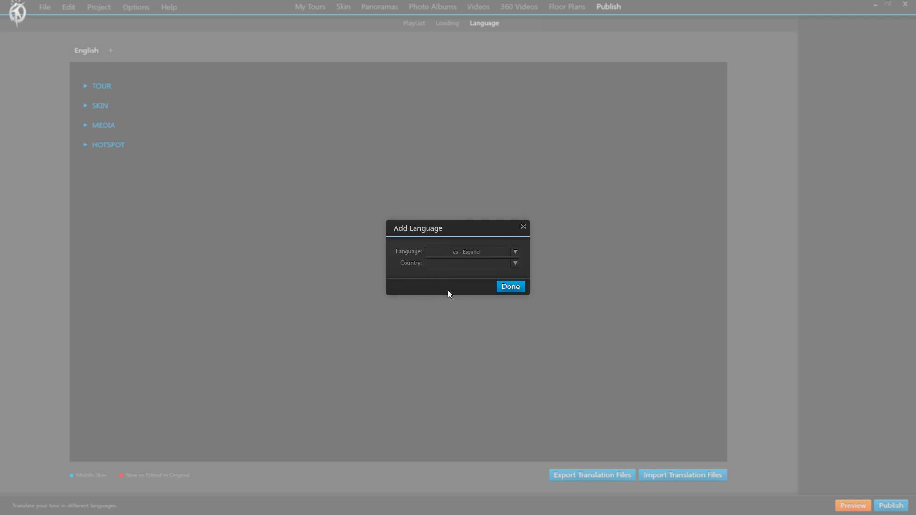
click(515, 264)
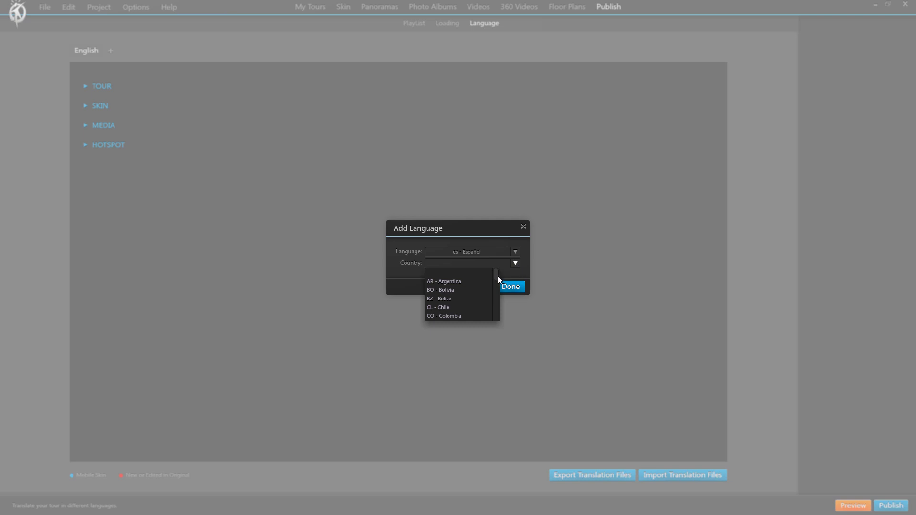
mouse_move(496, 277)
mouse_down()
mouse_move(497, 301)
mouse_move(506, 279)
mouse_up()
click(516, 263)
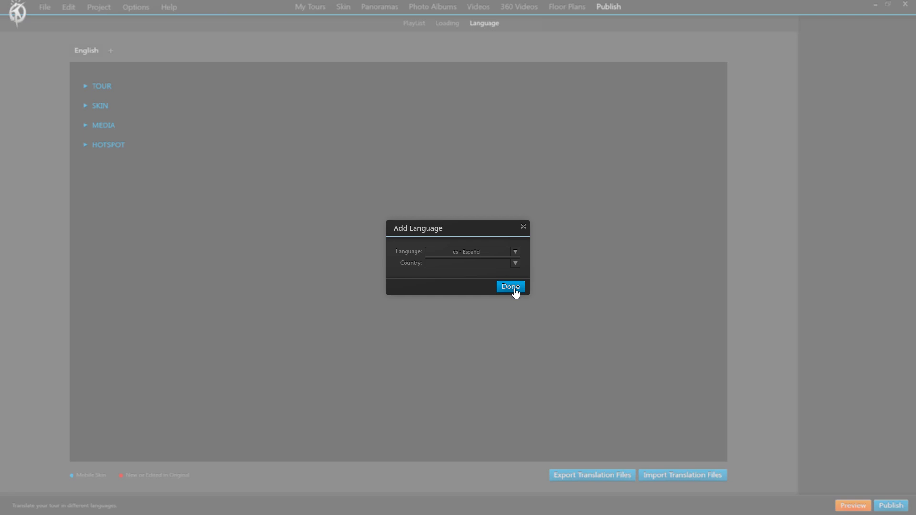
click(510, 289)
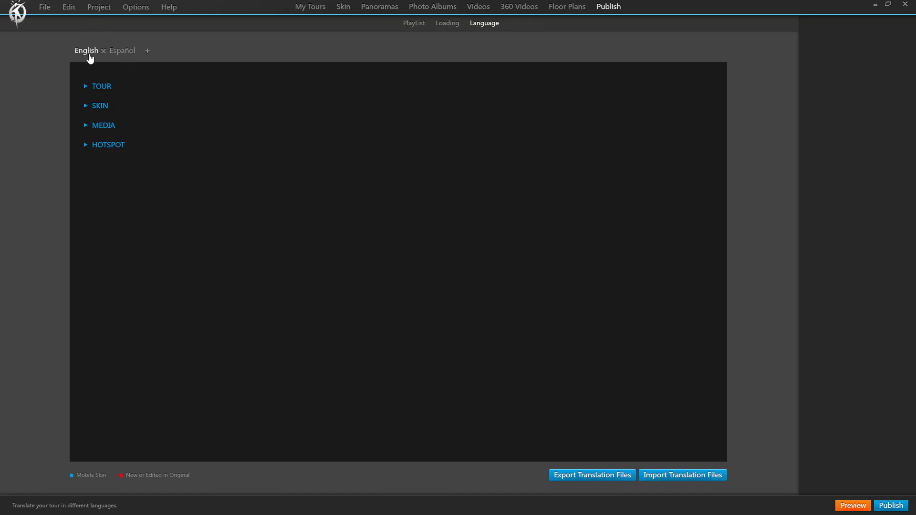
- On the Español tab, translate the tour title as Tutorial Multilenguaje
click(126, 56)
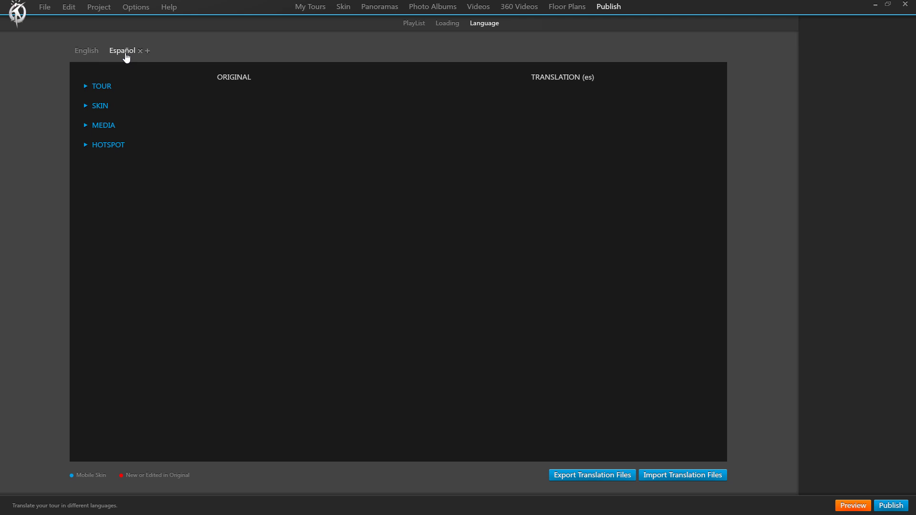
click(91, 87)
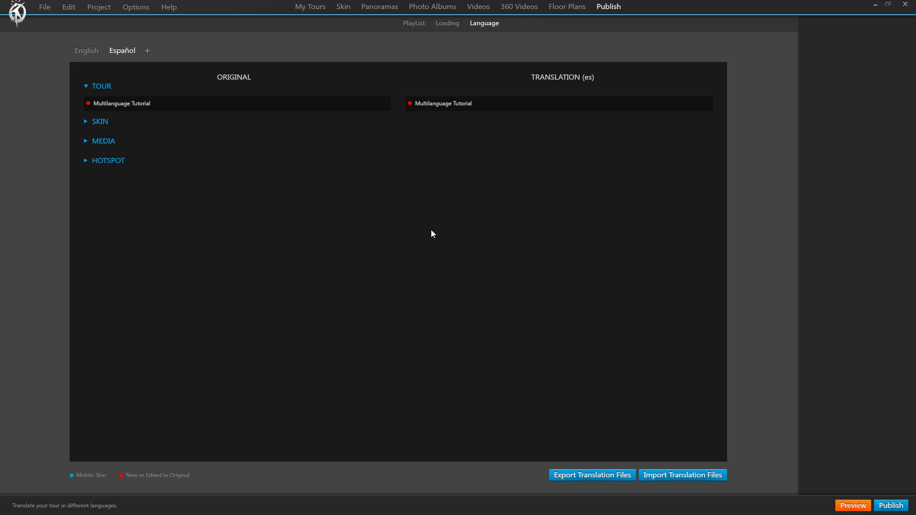
click(491, 108)
text(Tutorial Multie)
key(BackSpace)
- Select the three English paragraphs of the first SKIN multiline text for copying
click(88, 122)
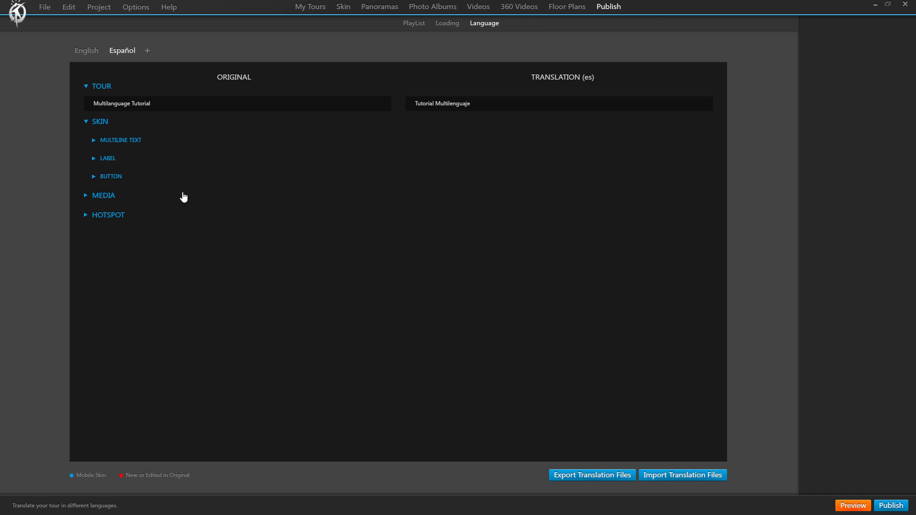
click(95, 141)
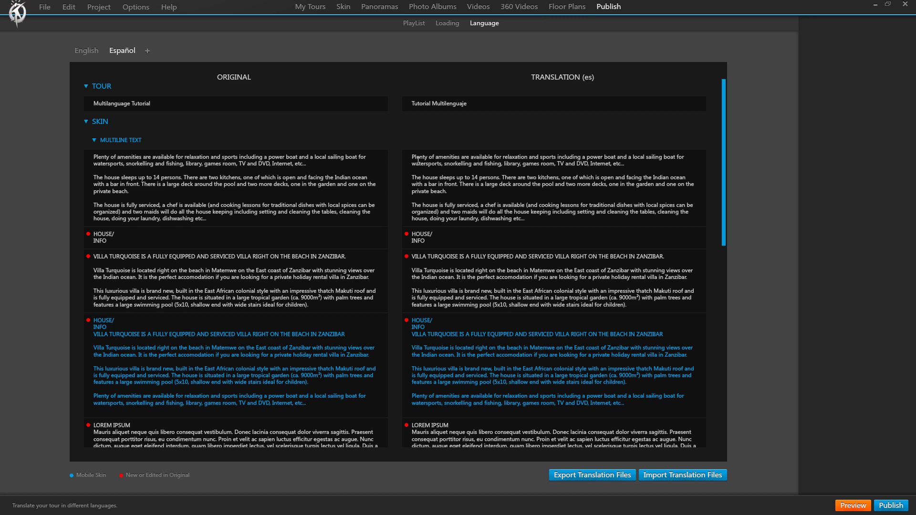
drag(412, 156, 531, 223)
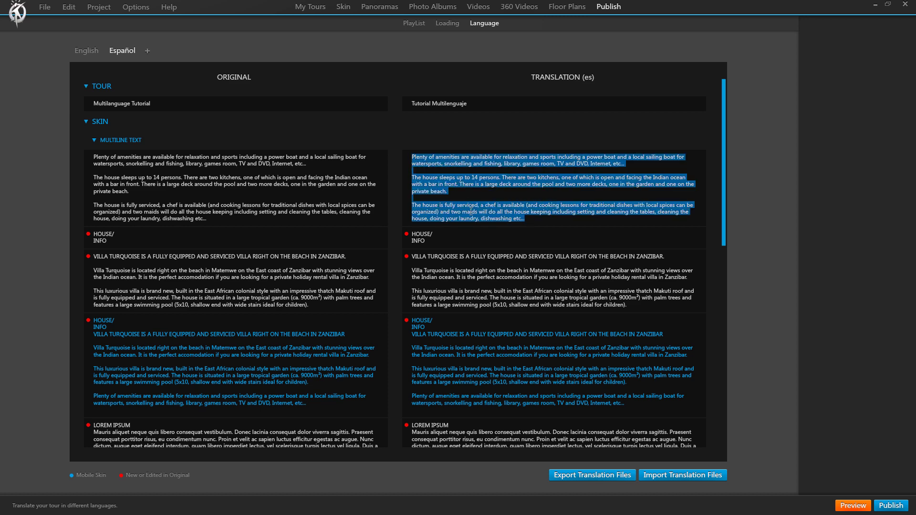
right_click(470, 211)
- Copy the English paragraphs into Google Translate and copy back the Spanish translation
click(497, 229)
key(alt+Tab)
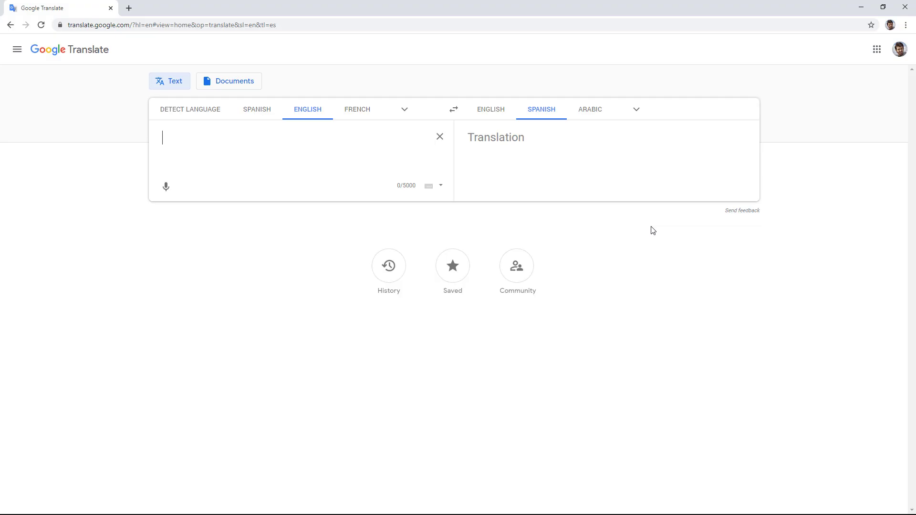
right_click(229, 157)
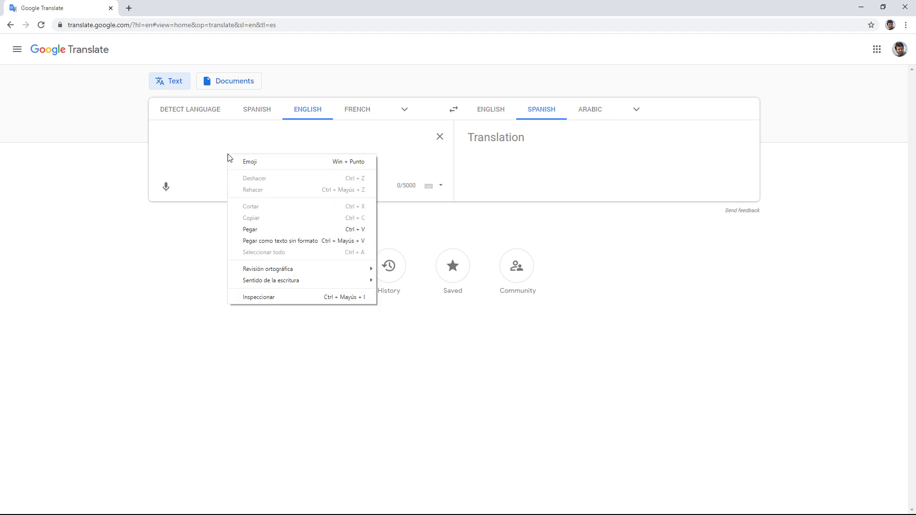
click(256, 229)
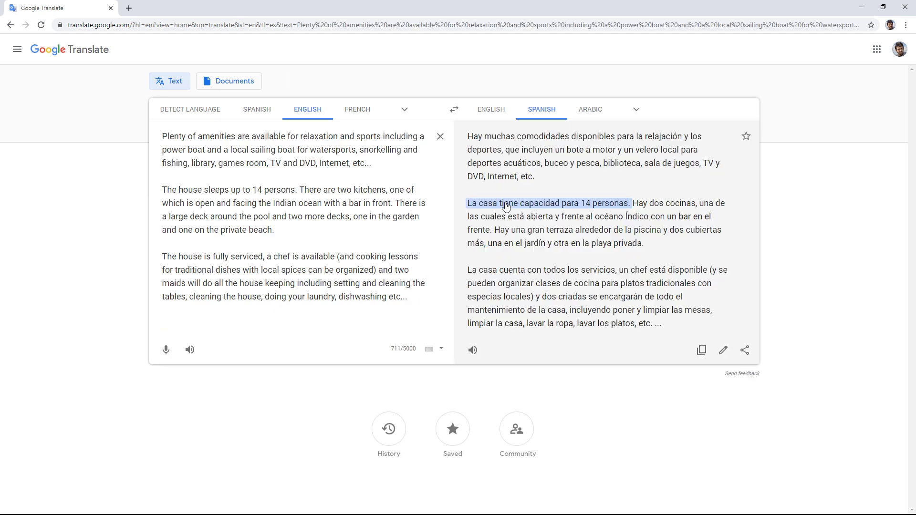
click(702, 351)
key(alt+Tab)
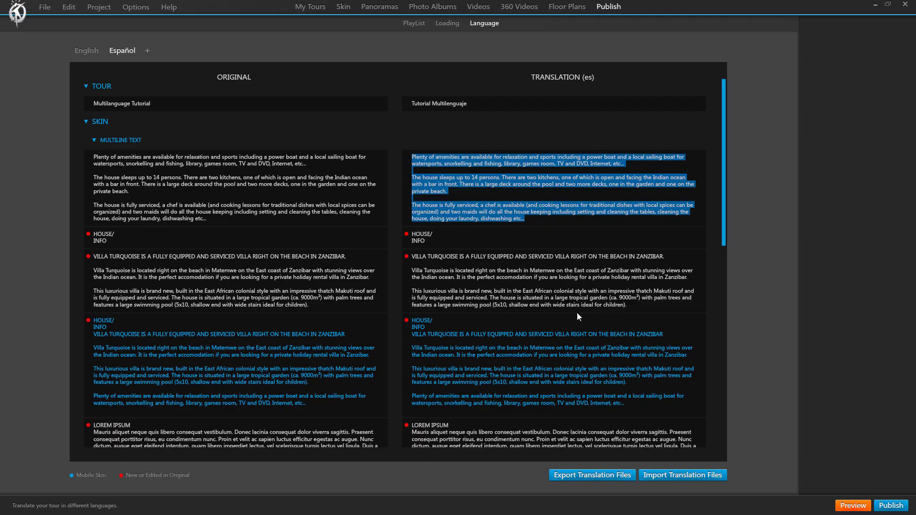
- Paste the Spanish amenity paragraphs over the English text in the first multiline translation
right_click(473, 176)
click(502, 203)
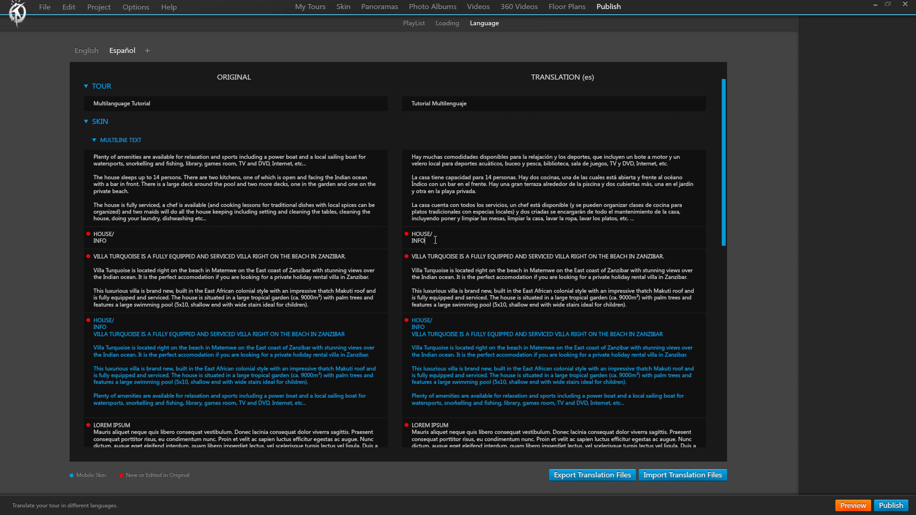
drag(724, 196, 728, 275)
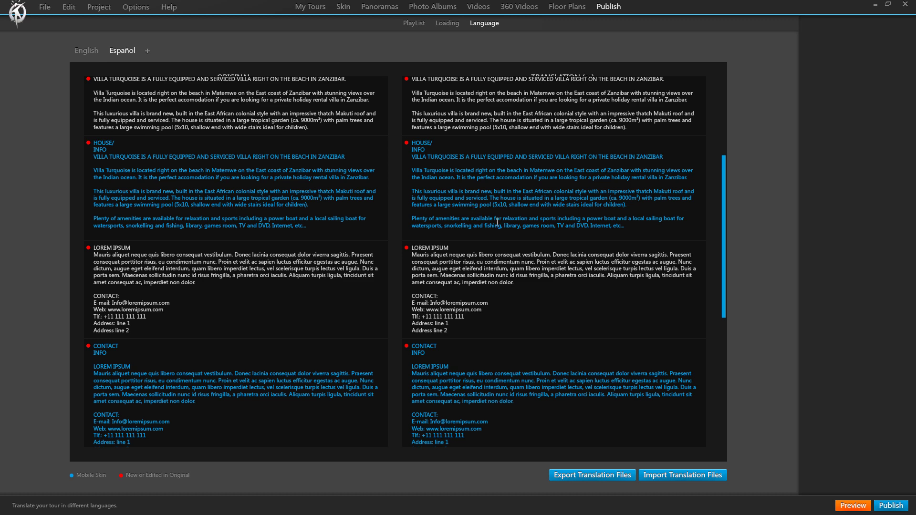
drag(724, 173, 676, 340)
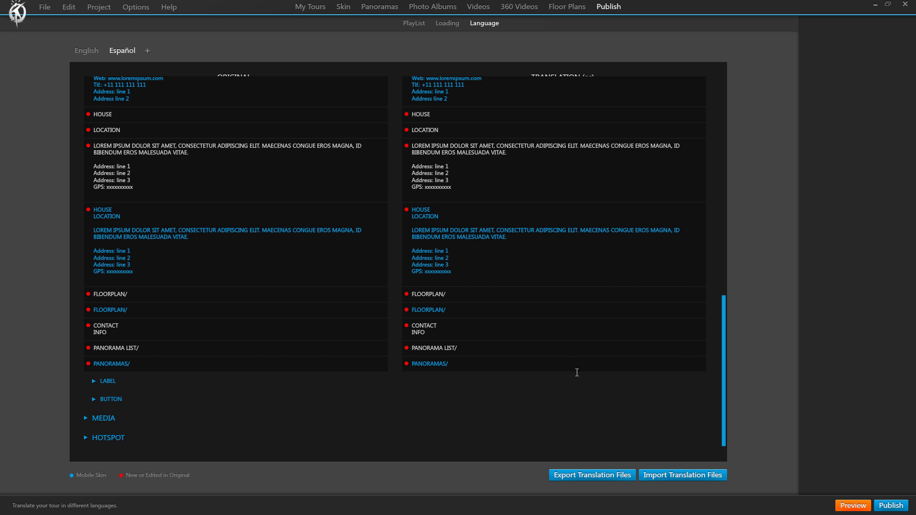
- Expand LABEL and scroll through the remaining skin translation entries
click(99, 383)
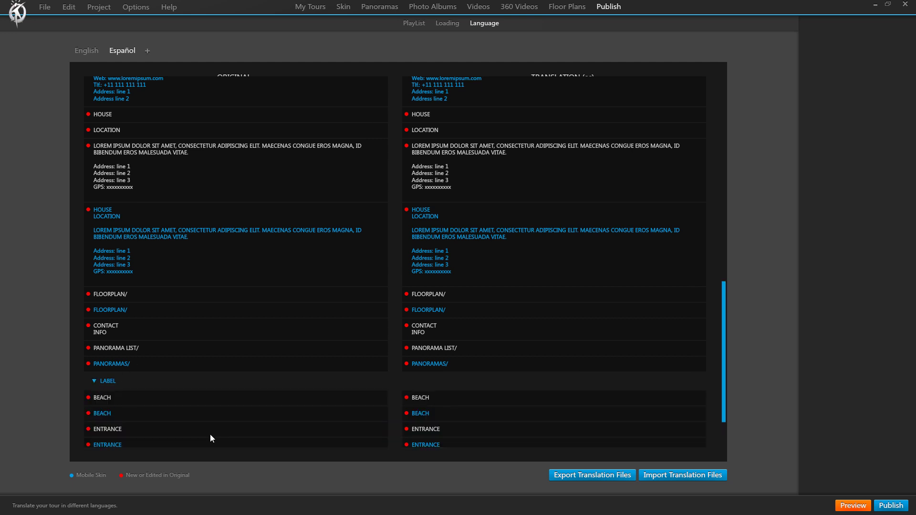
scroll(212, 437, down, 2)
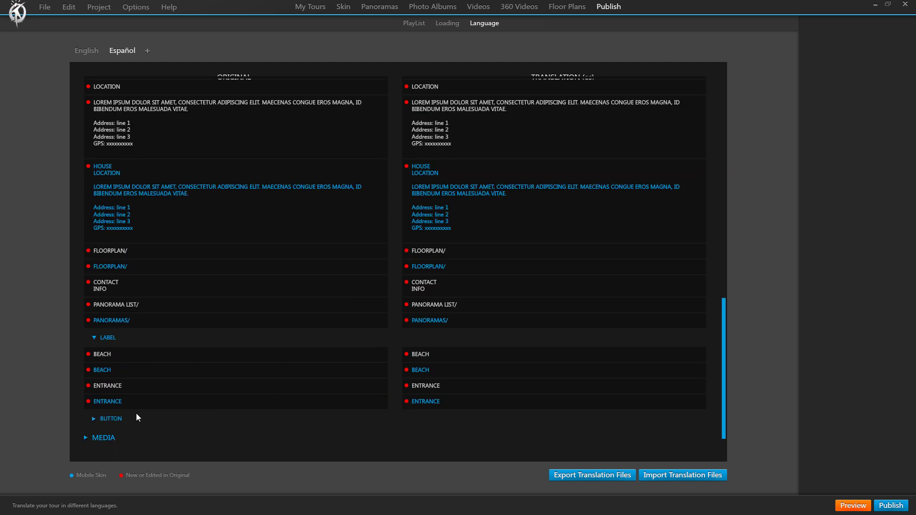
scroll(162, 119, up, 10)
mouse_move(141, 50)
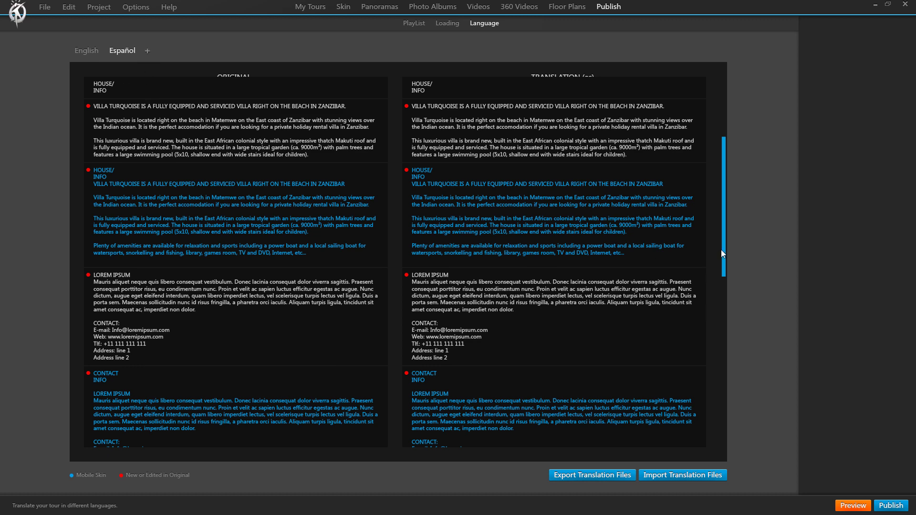
drag(724, 249, 729, 116)
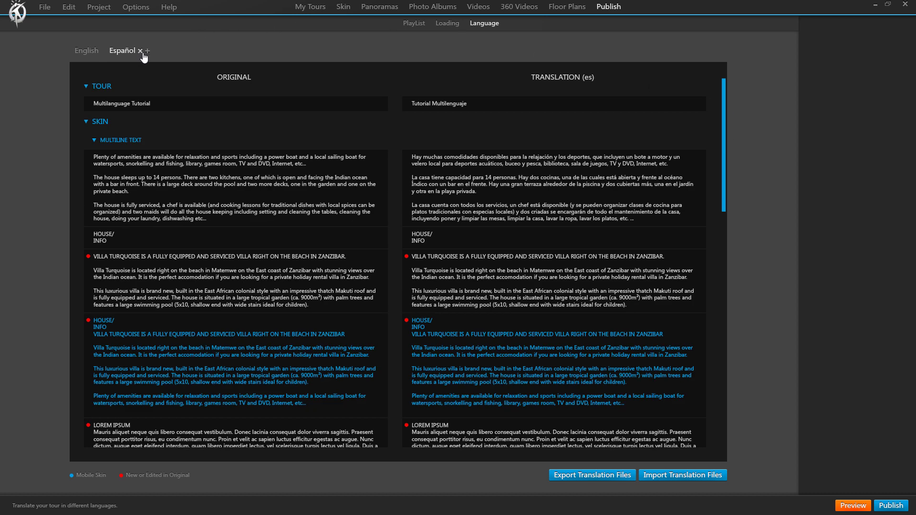
click(141, 51)
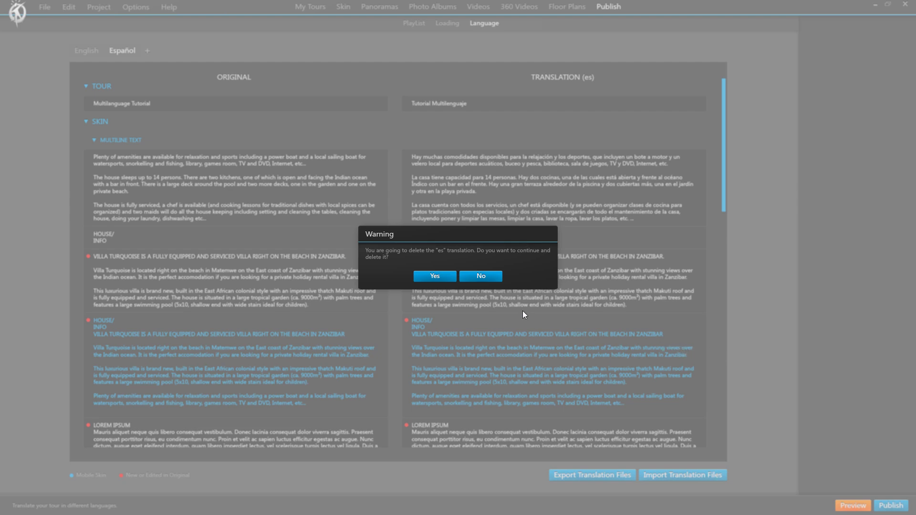
click(496, 283)
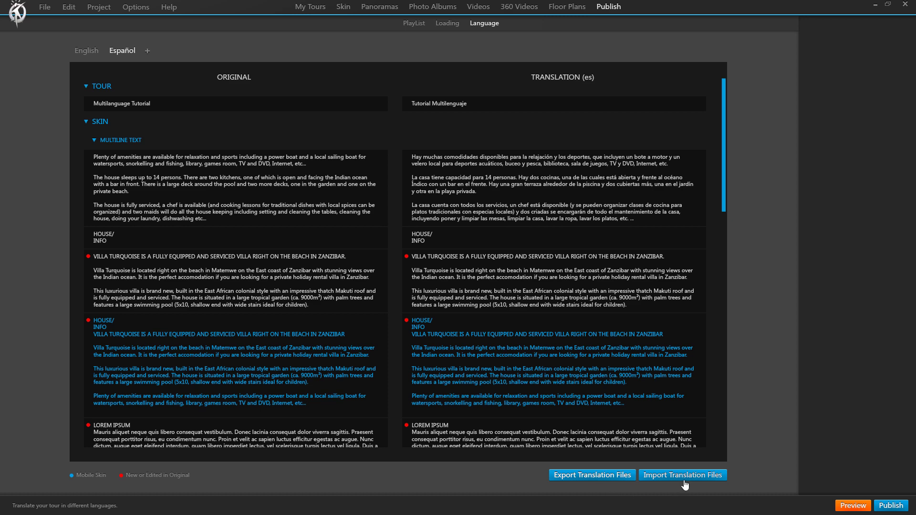
click(596, 478)
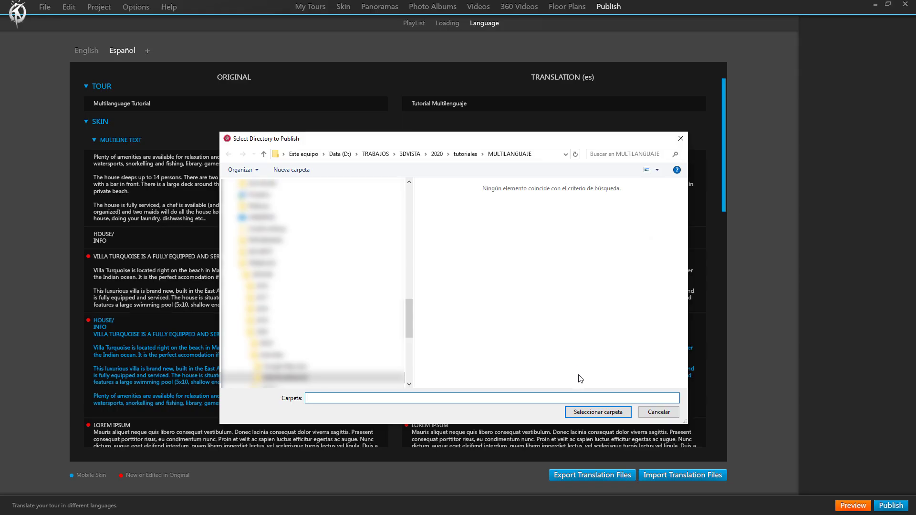
click(652, 413)
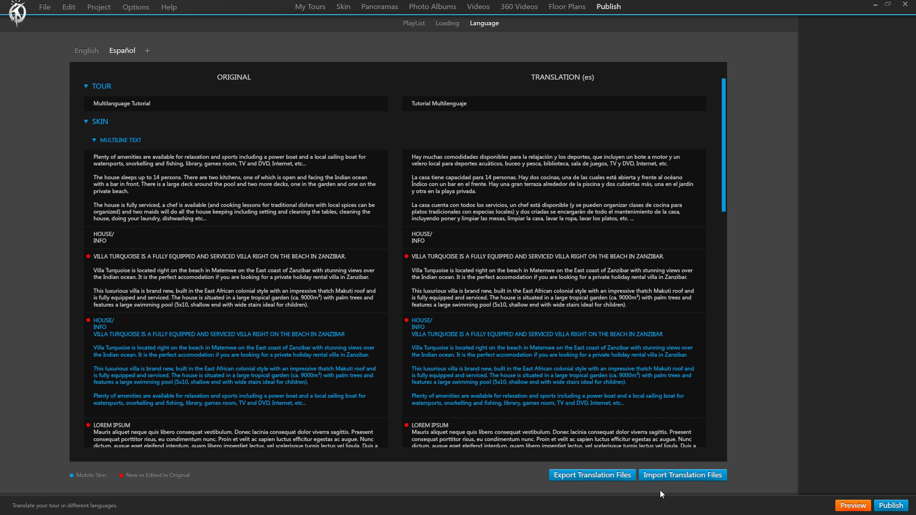
click(669, 480)
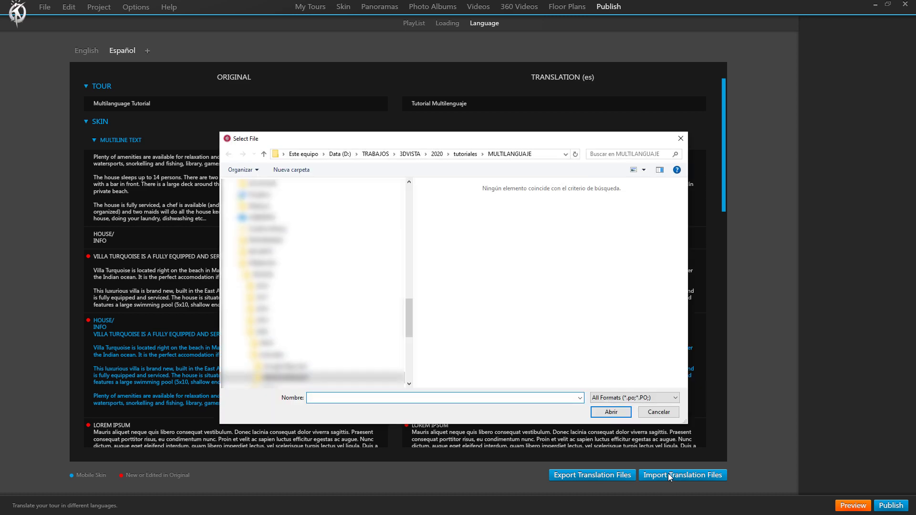
click(657, 414)
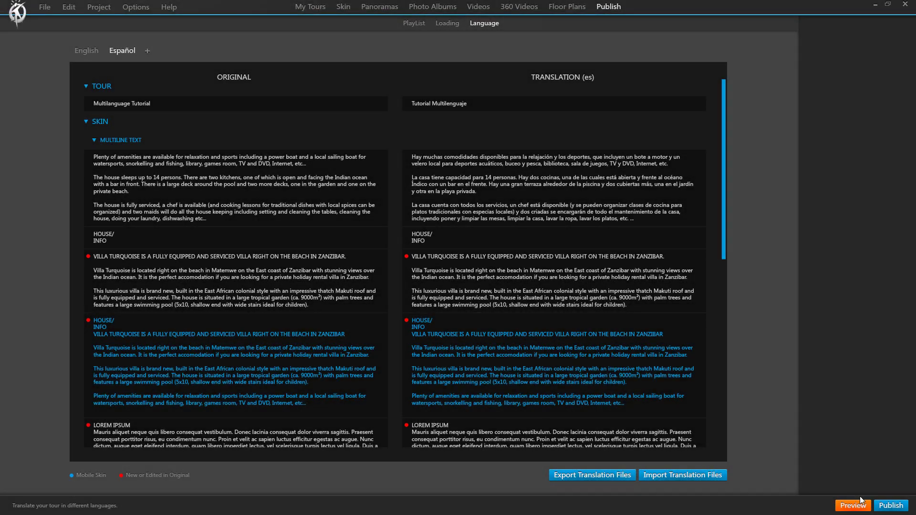
- Preview the tour and turn the Beach Entrance panorama toward the house
click(859, 503)
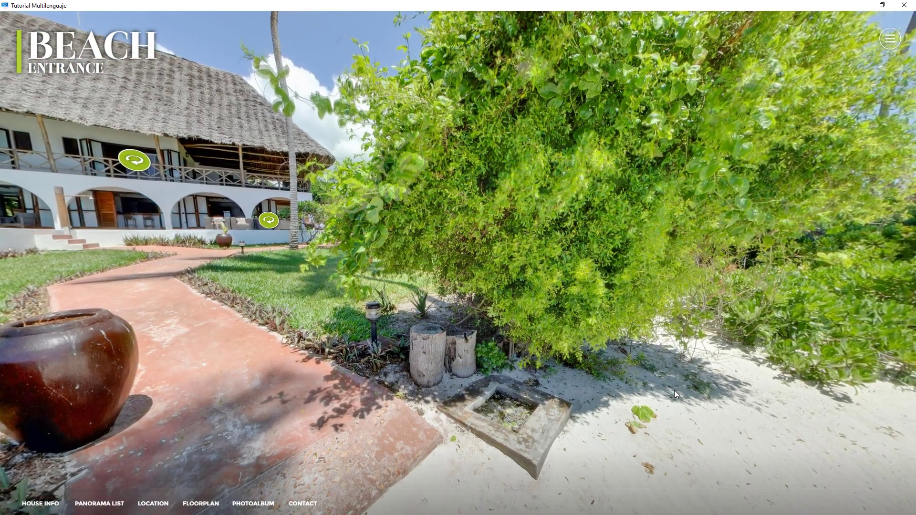
drag(674, 390, 540, 367)
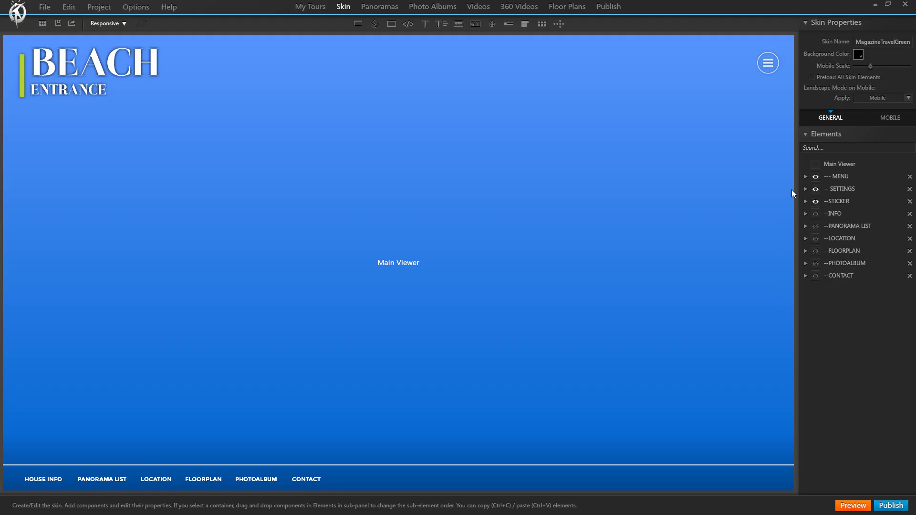
- Expand the MENU group and make the spanish and english flag elements visible
click(806, 176)
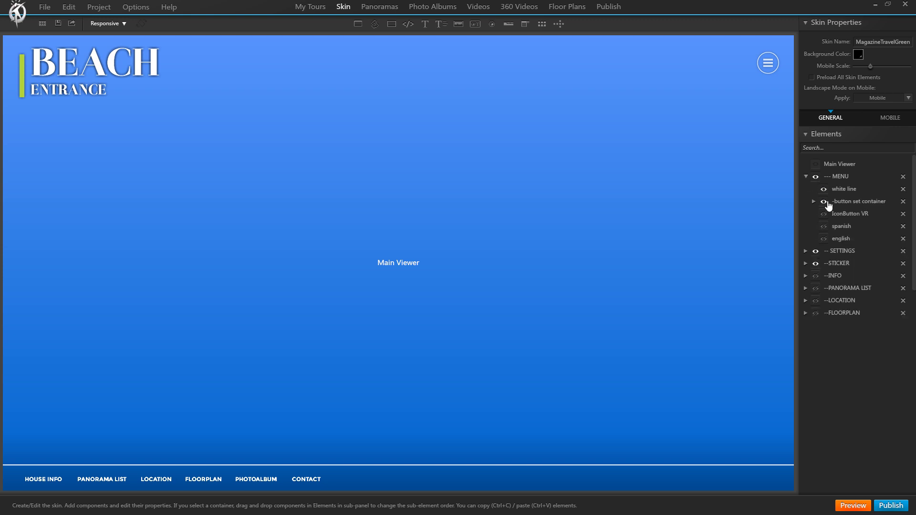
click(823, 227)
click(824, 239)
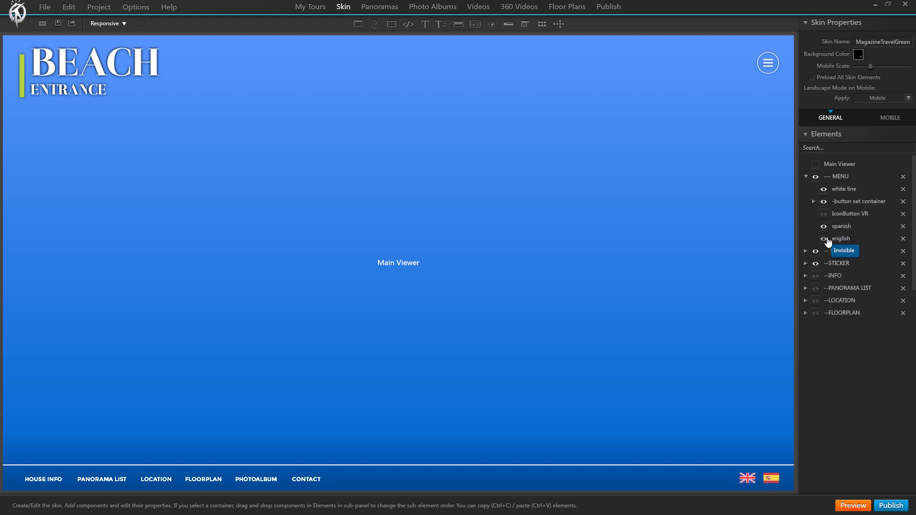
- Give the spanish flag an On Click Change Language action set to Español
click(840, 228)
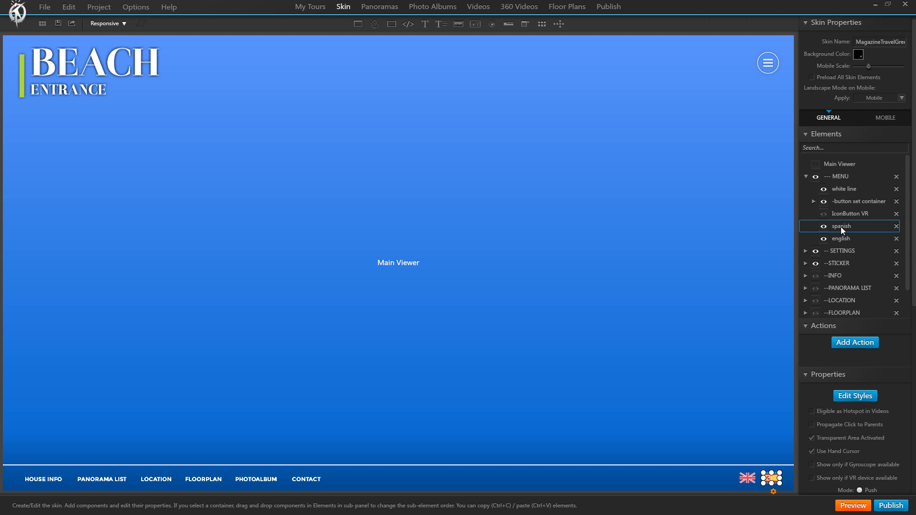
click(850, 344)
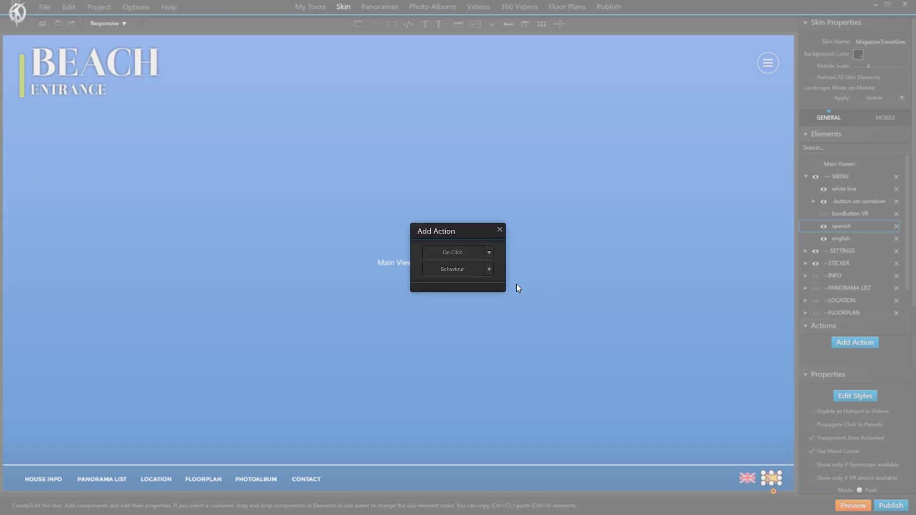
click(496, 276)
drag(491, 282, 491, 328)
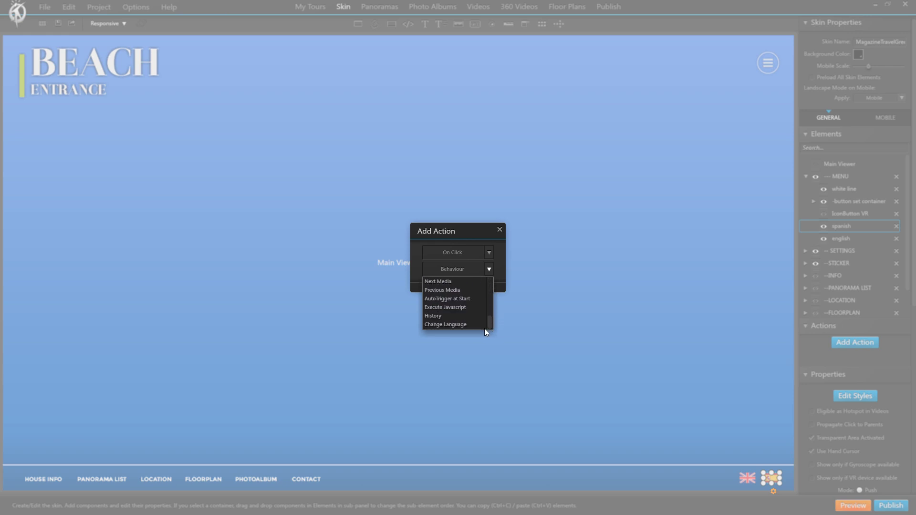
click(451, 325)
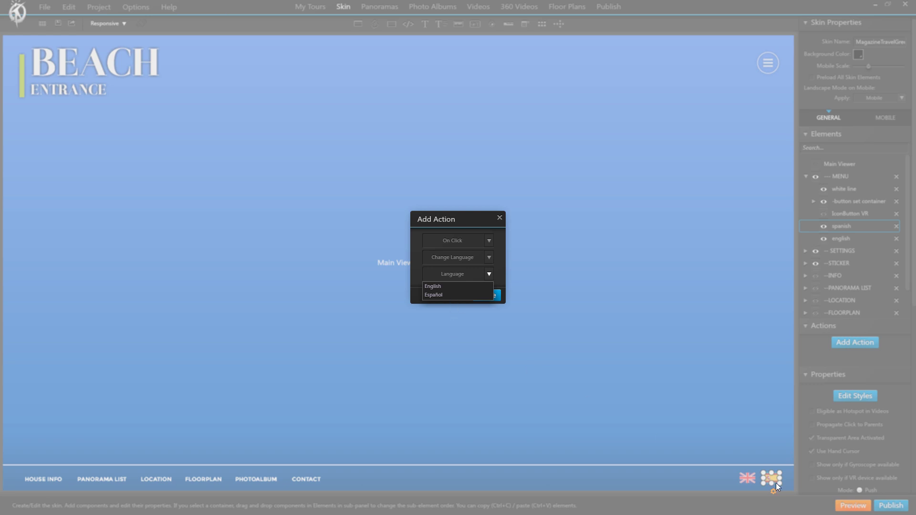
click(433, 294)
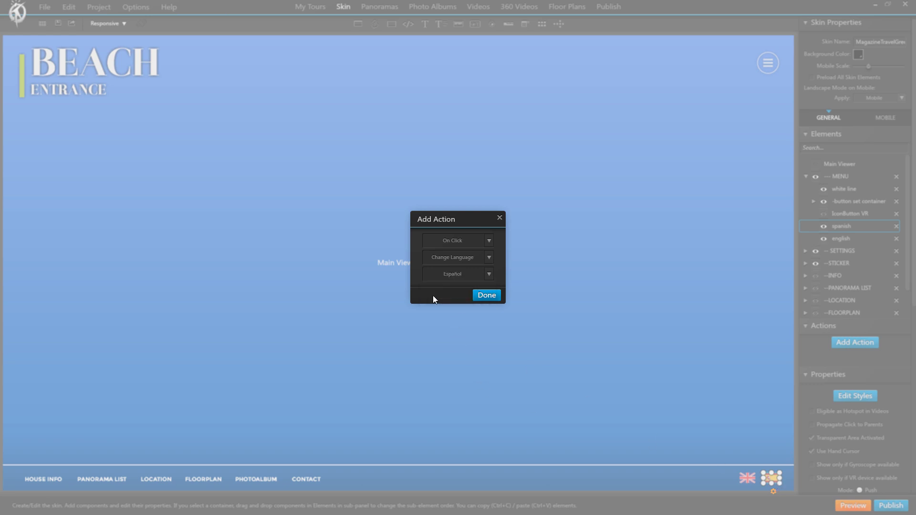
click(485, 295)
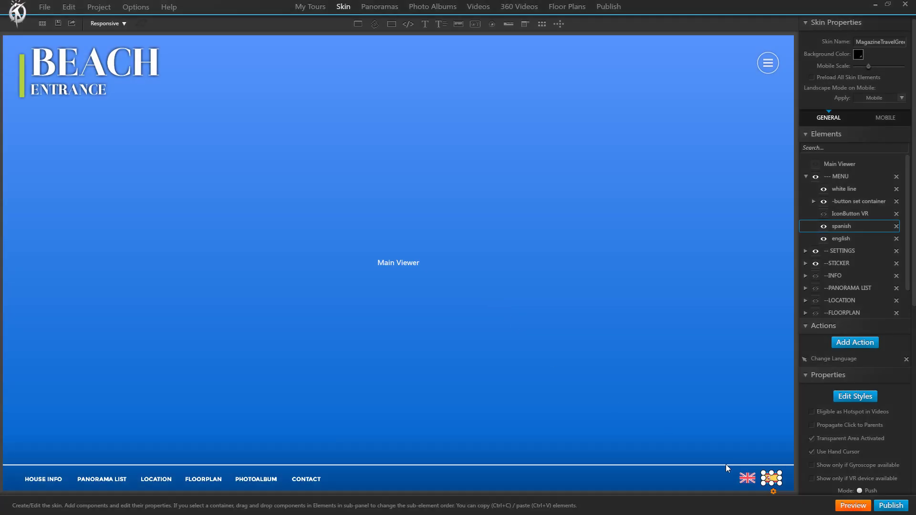
- Give the english flag an On Click Change Language action set to English, then preview
click(856, 342)
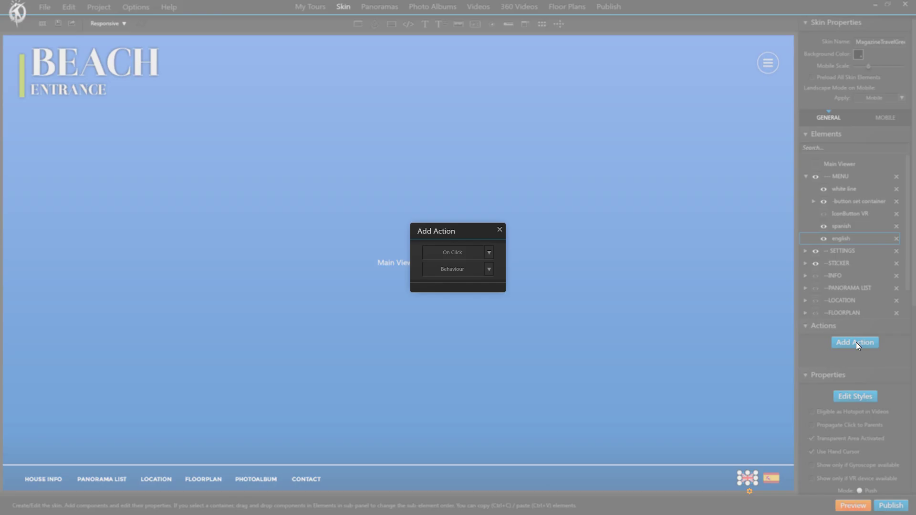
scroll(457, 311, down, 5)
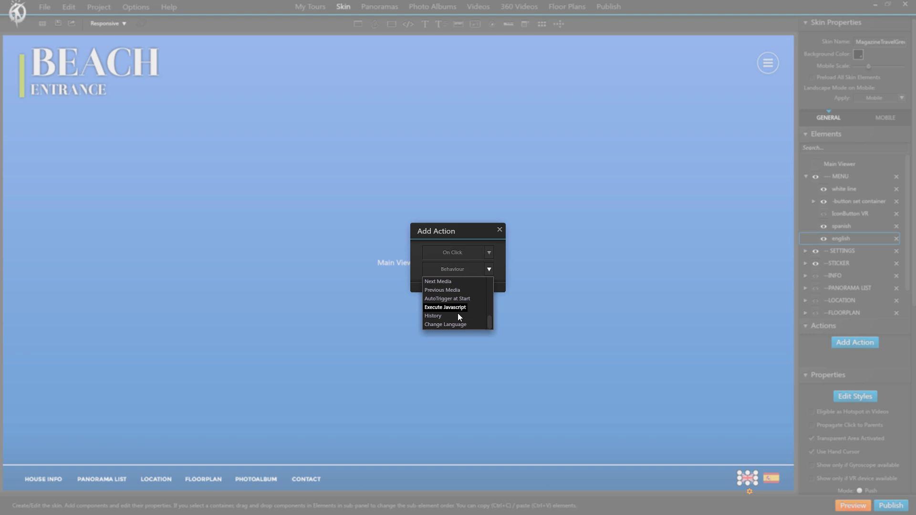
click(465, 274)
click(441, 286)
click(480, 295)
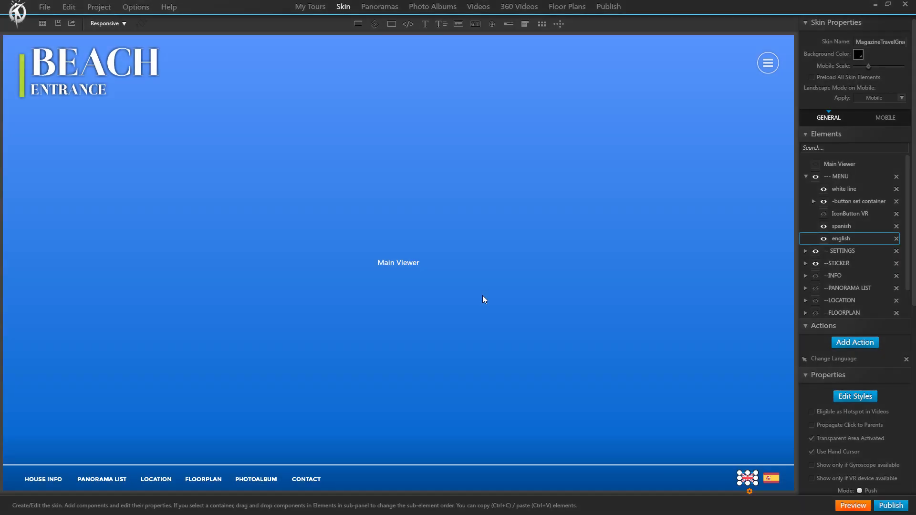
click(852, 507)
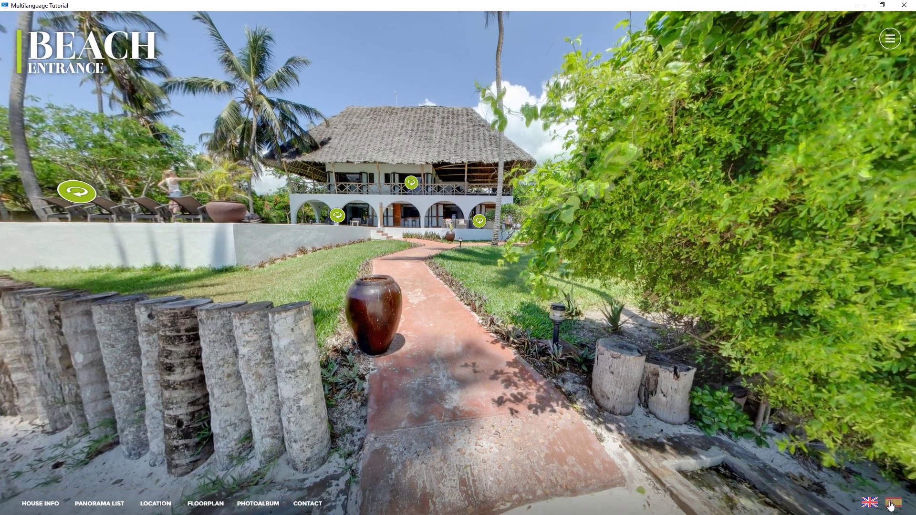
- Use the flag buttons to switch the tour to Spanish, back to English, then Spanish again
click(893, 503)
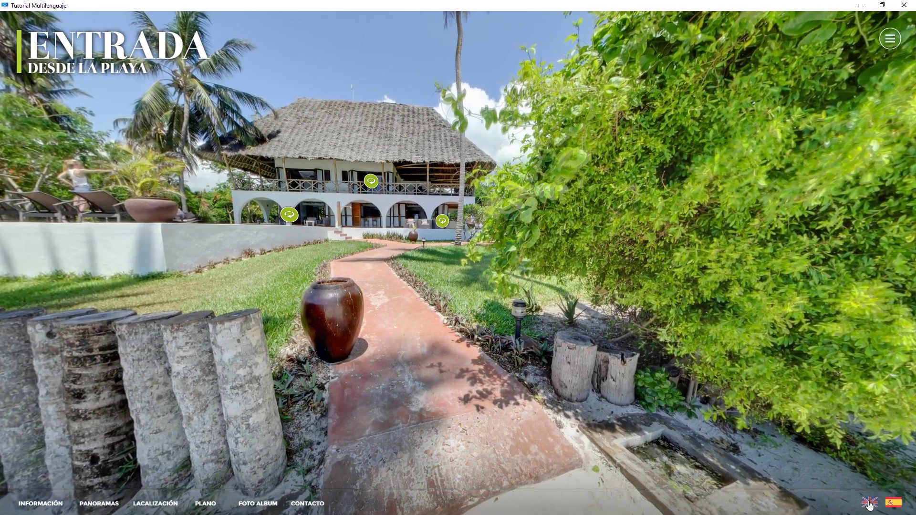
click(875, 505)
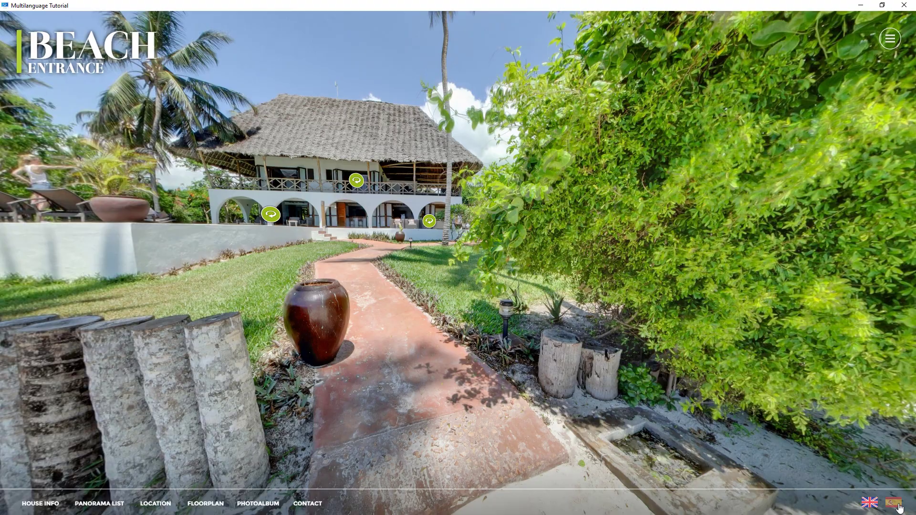
click(892, 502)
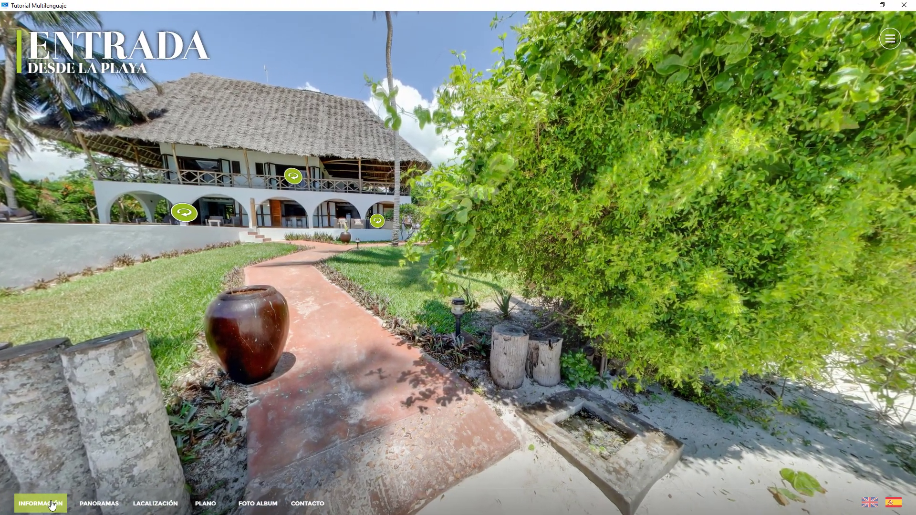
- Check the translated INFORMACIÓN popup and the seven-item PANORAMAS list, closing each afterwards
click(54, 499)
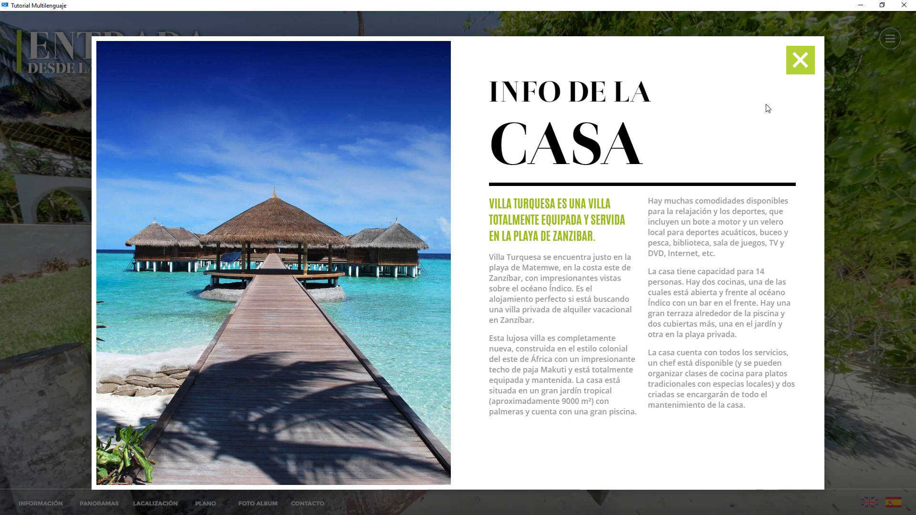
click(801, 60)
click(95, 503)
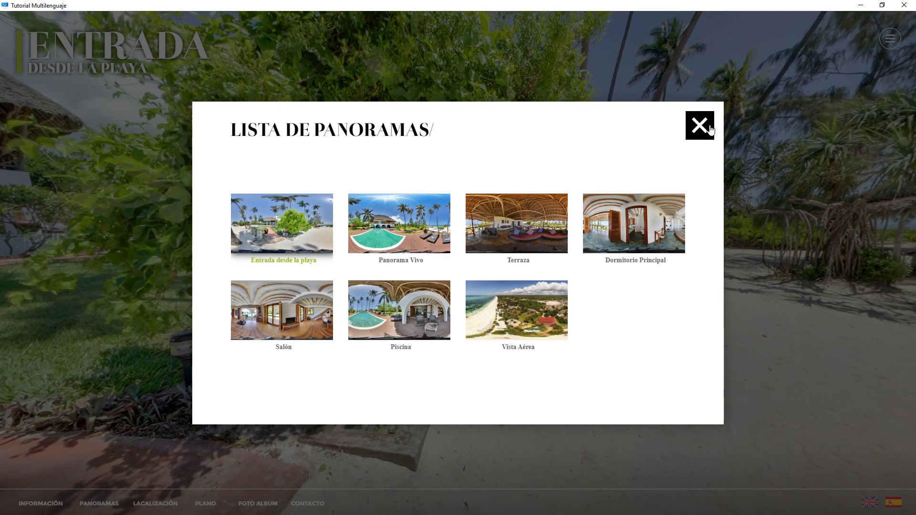
click(700, 126)
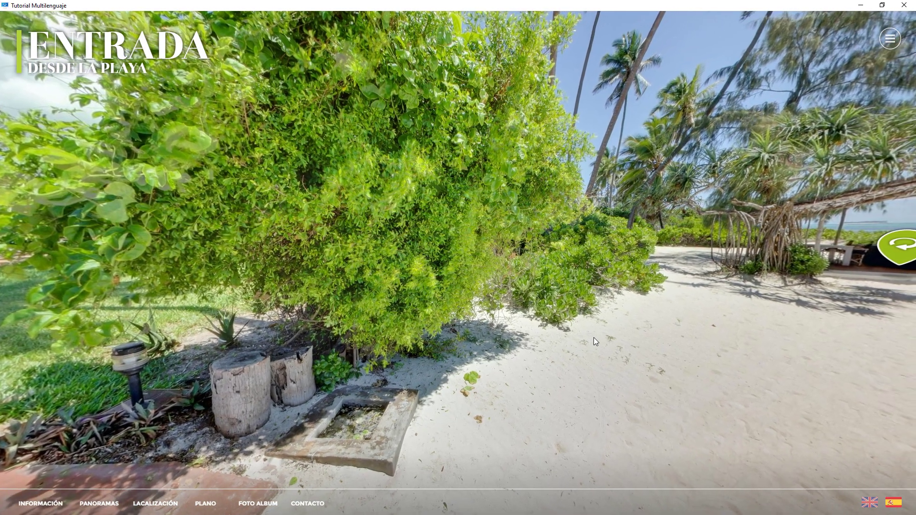